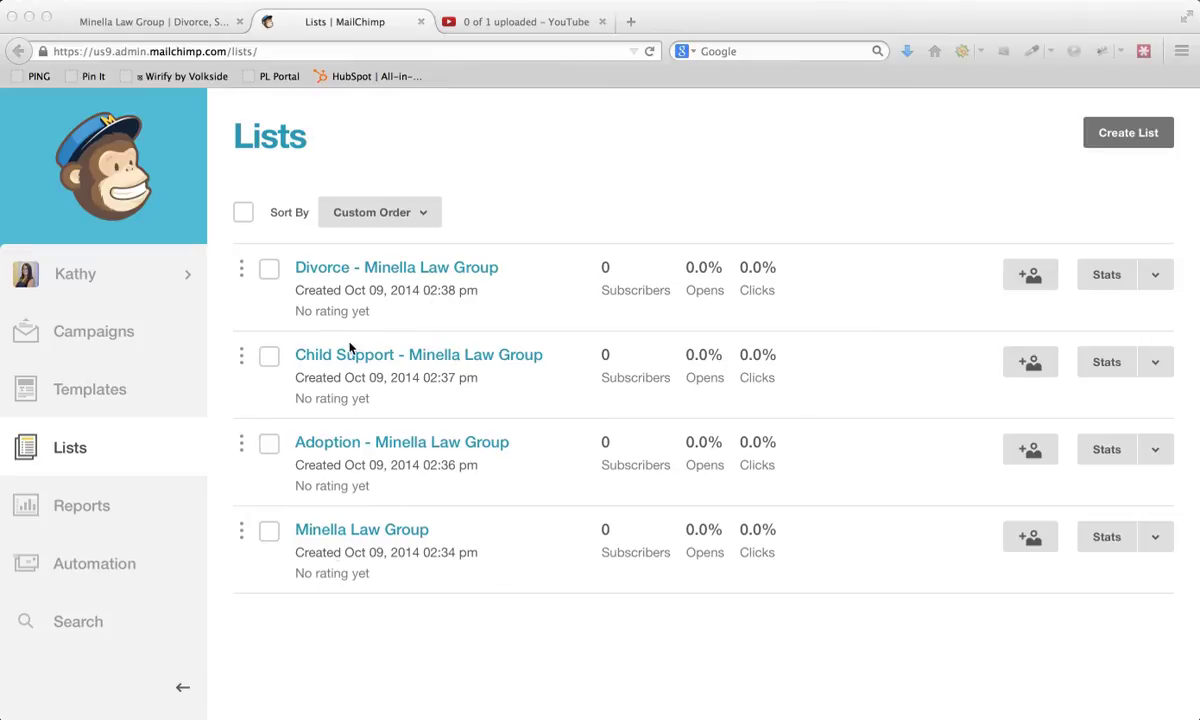
- Open the list name and defaults settings of the Minella Law Group list
{"action": "left_click", "coordinate": [512, 569]}
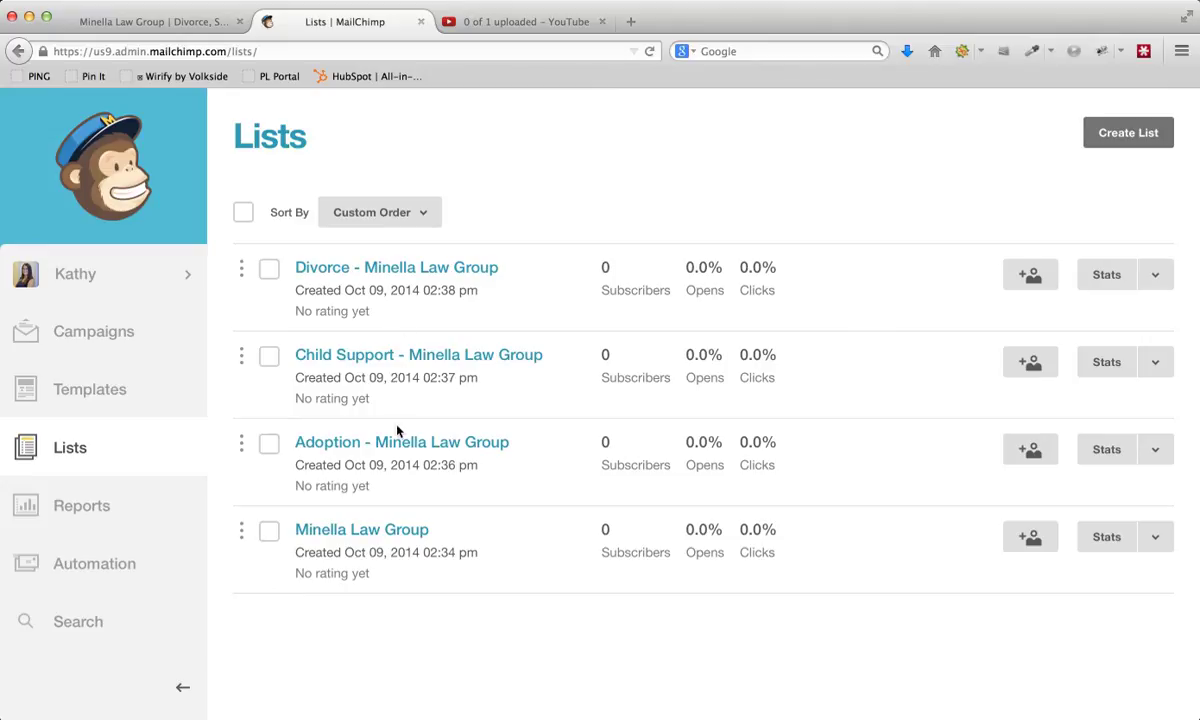
{"action": "left_click", "coordinate": [1155, 537]}
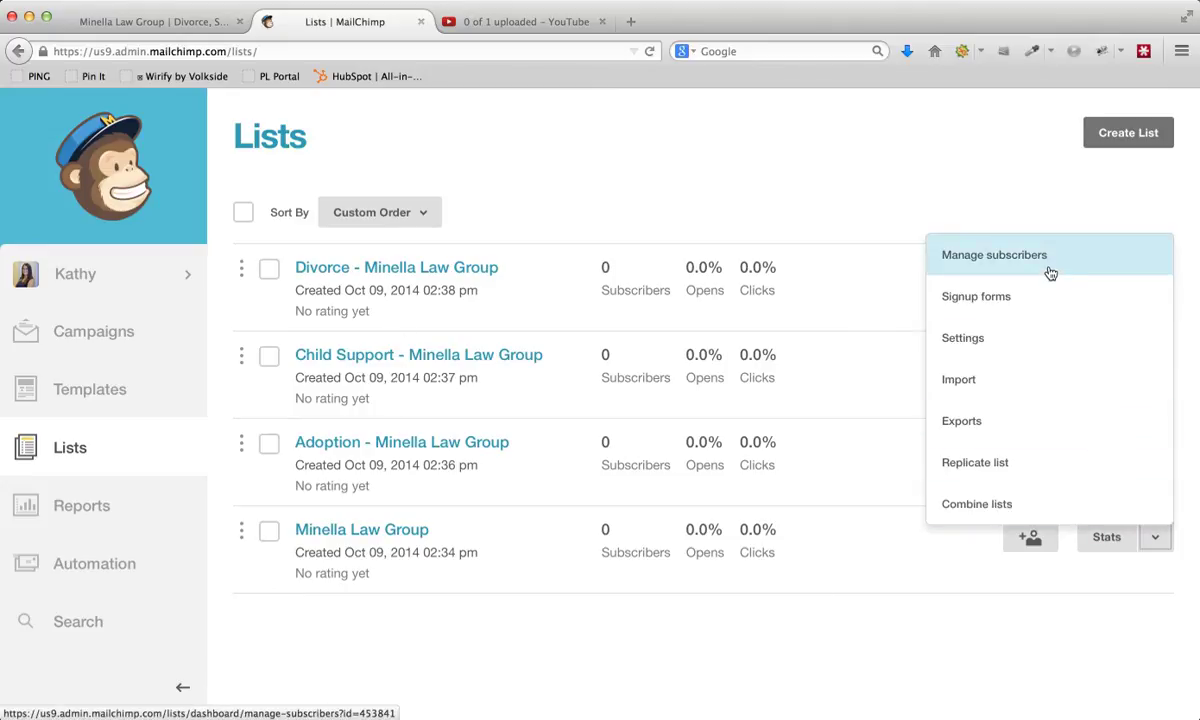
{"action": "left_click", "coordinate": [1001, 341]}
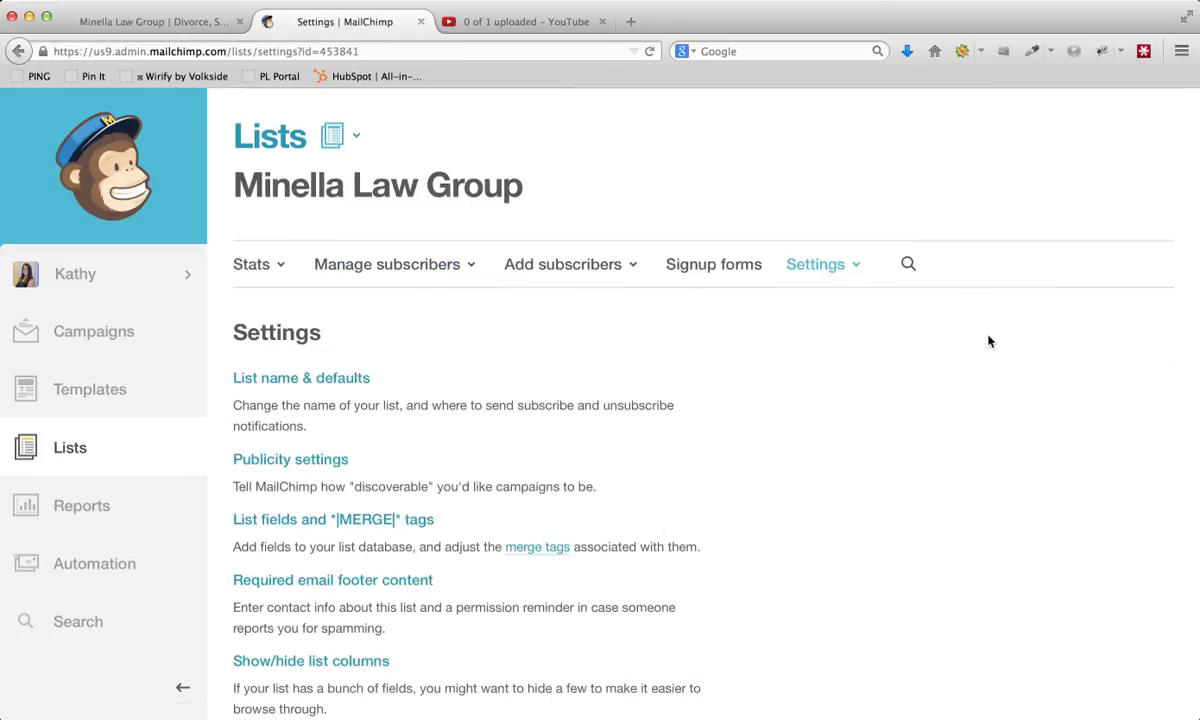
{"action": "left_click", "coordinate": [295, 380]}
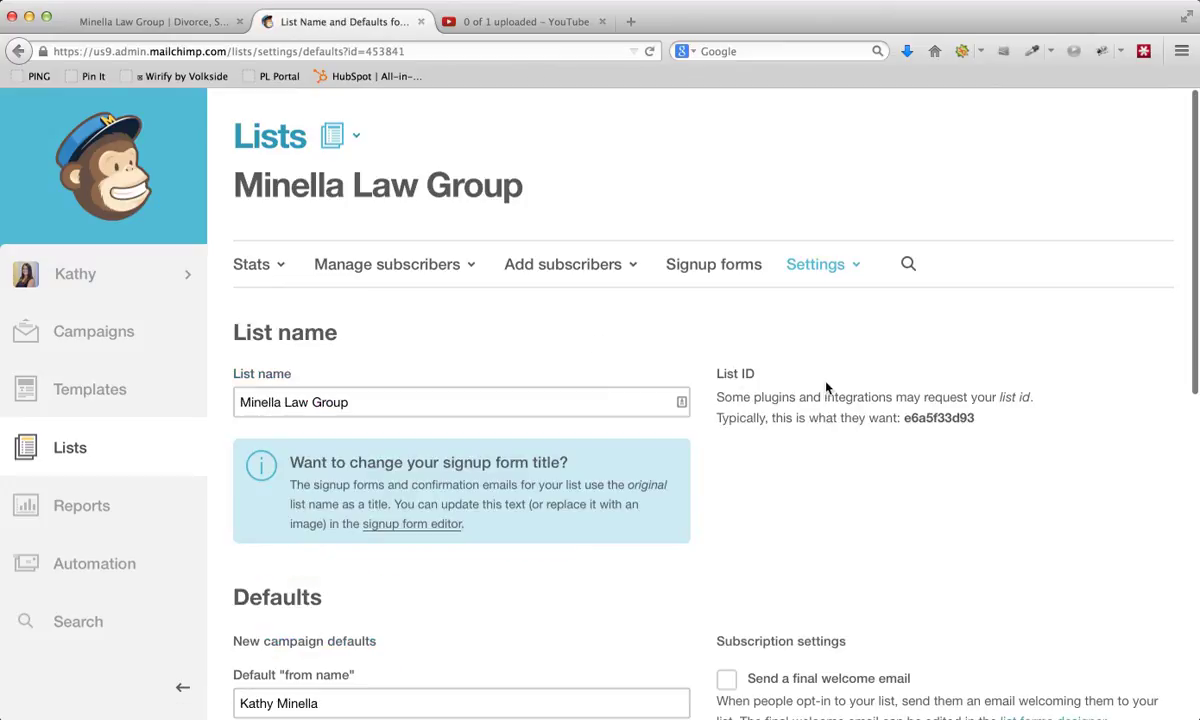
- Enable "Send a final welcome email" in the list's subscription settings and save the defaults
{"action": "scroll", "coordinate": [825, 390], "scroll_direction": "down", "scroll_amount": 4}
{"action": "scroll", "coordinate": [800, 394], "scroll_direction": "down", "scroll_amount": 1}
{"action": "left_click", "coordinate": [726, 395]}
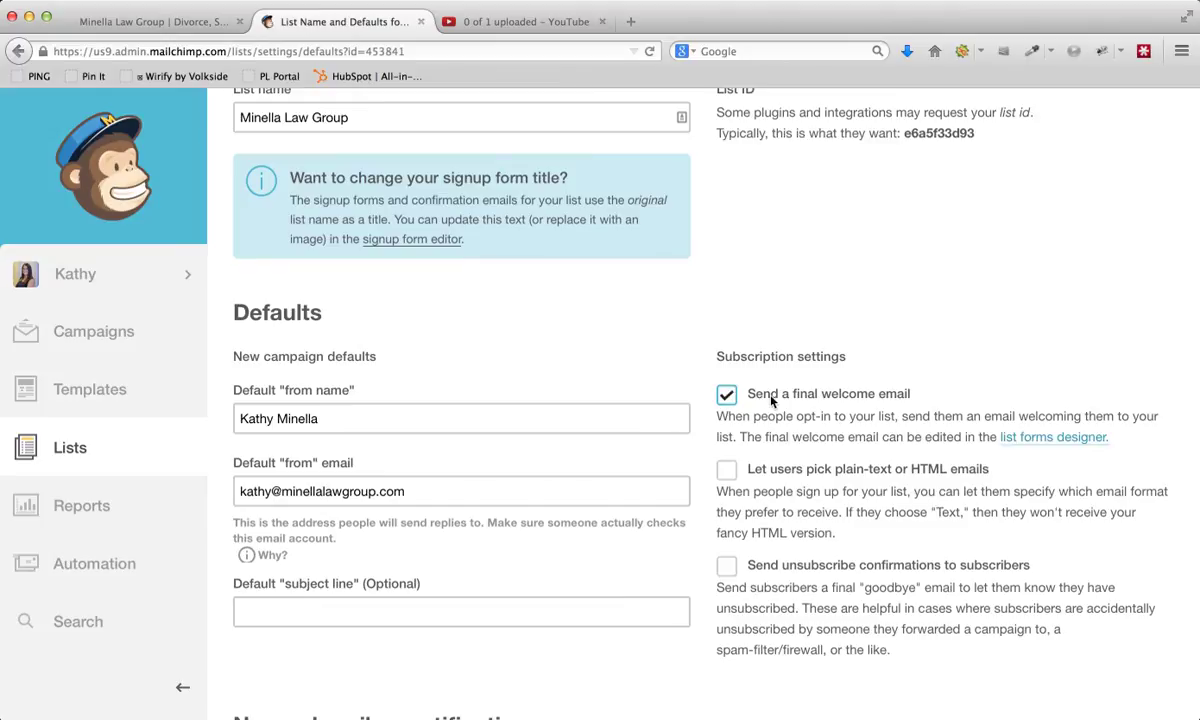
{"action": "scroll", "coordinate": [884, 409], "scroll_direction": "down", "scroll_amount": 7}
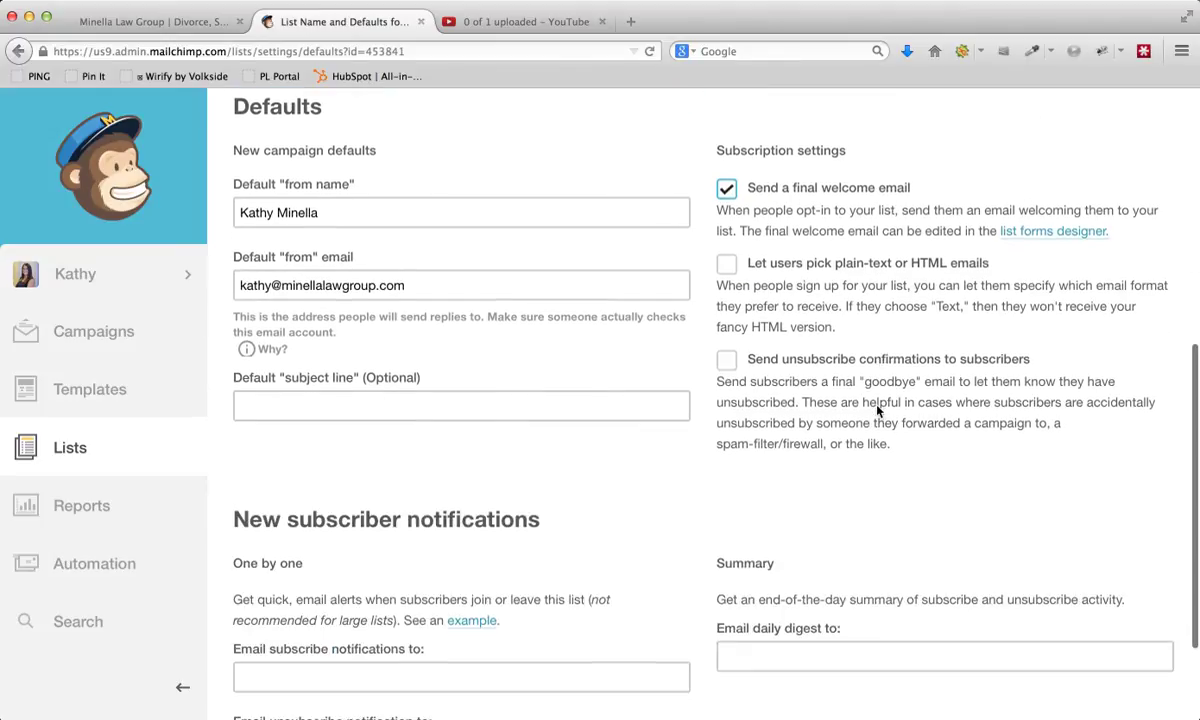
{"action": "left_click", "coordinate": [264, 685]}
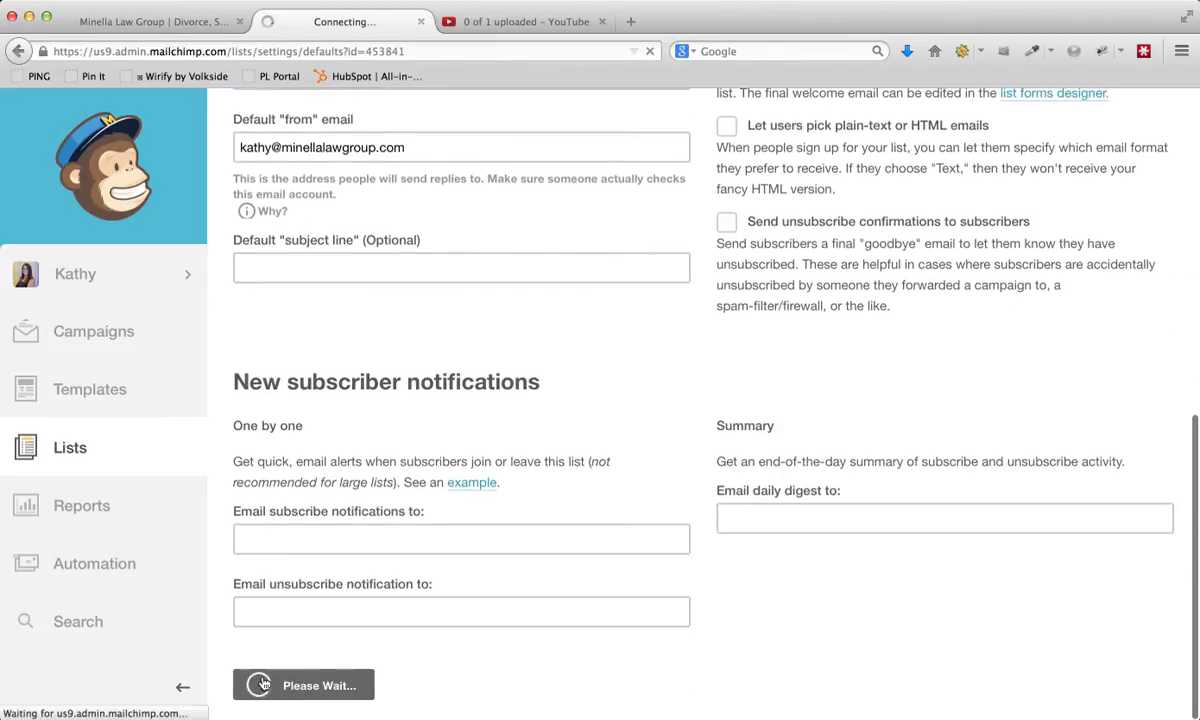
- Open the list forms designer and choose the Final "welcome" email for editing
{"action": "scroll", "coordinate": [852, 345], "scroll_direction": "down", "scroll_amount": 10}
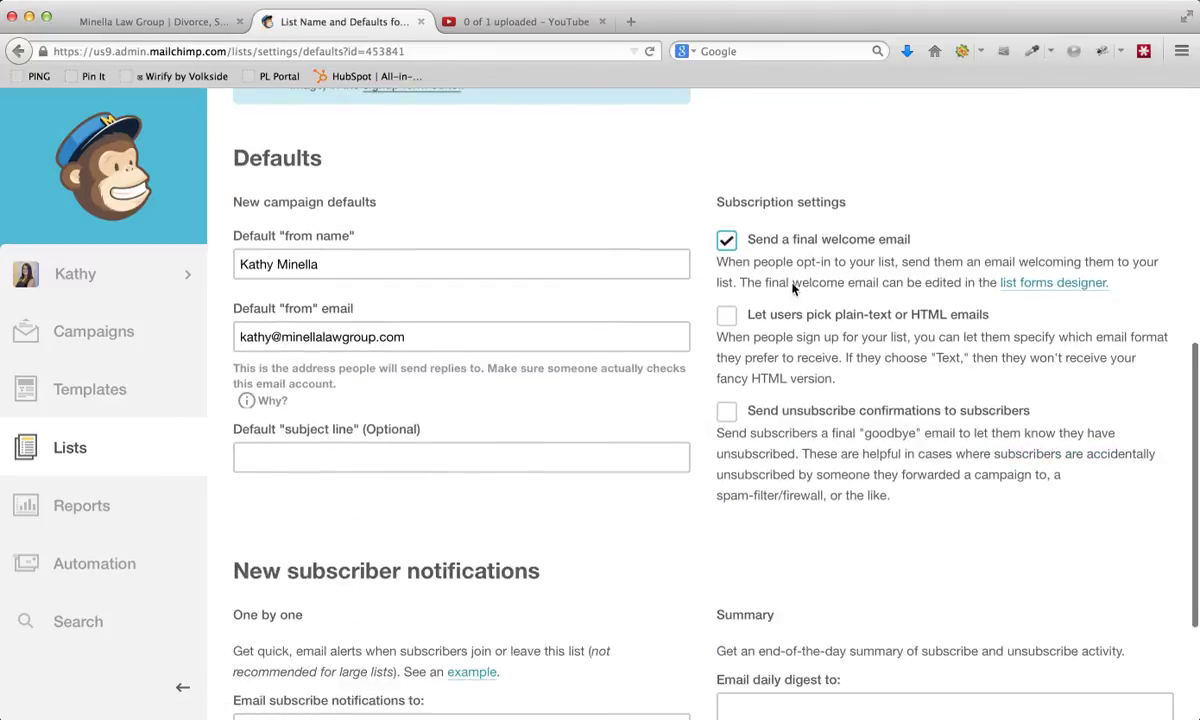
{"action": "left_click", "coordinate": [1008, 283]}
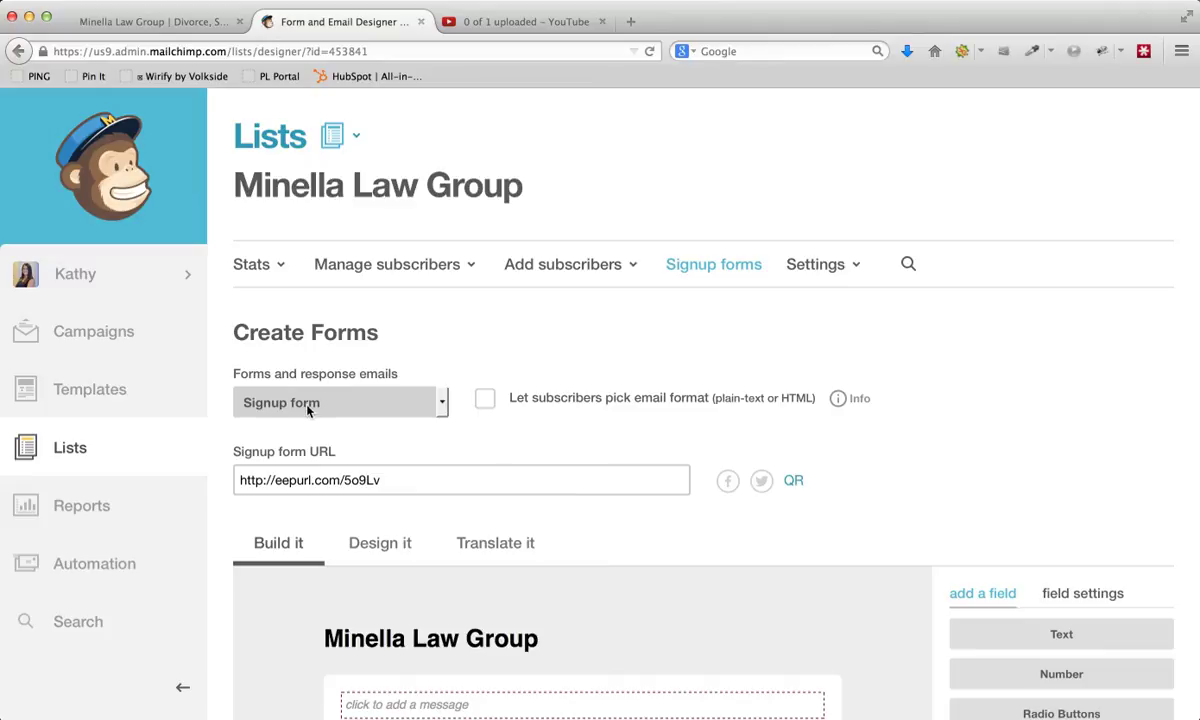
{"action": "left_click", "coordinate": [309, 405]}
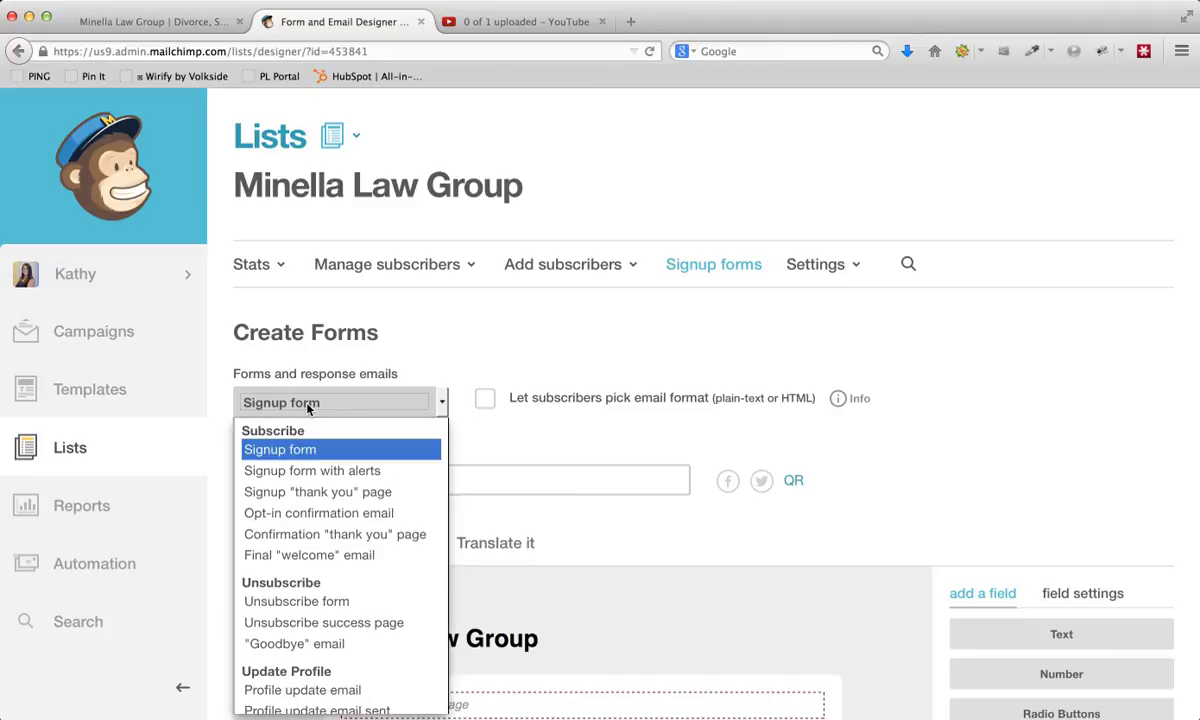
{"action": "left_click", "coordinate": [296, 557]}
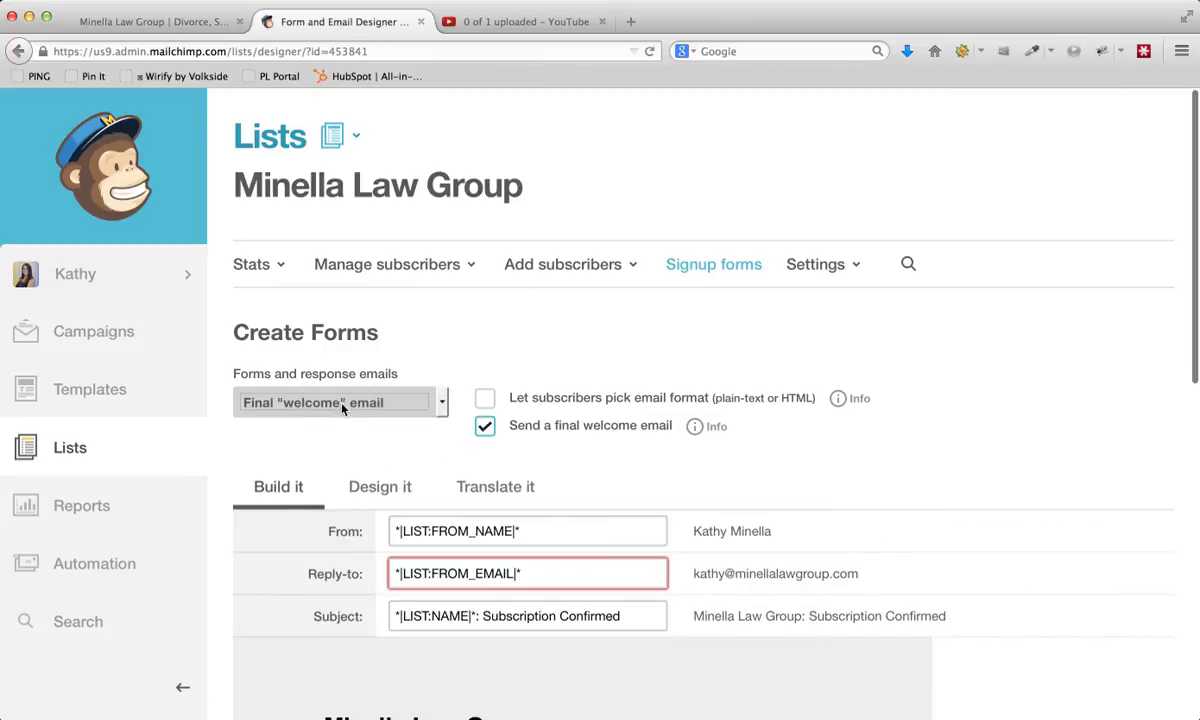
- Replace the welcome email's subject with "We have received your request." and save the header information
{"action": "scroll", "coordinate": [295, 479], "scroll_direction": "down", "scroll_amount": 5}
{"action": "scroll", "coordinate": [292, 479], "scroll_direction": "up", "scroll_amount": 3}
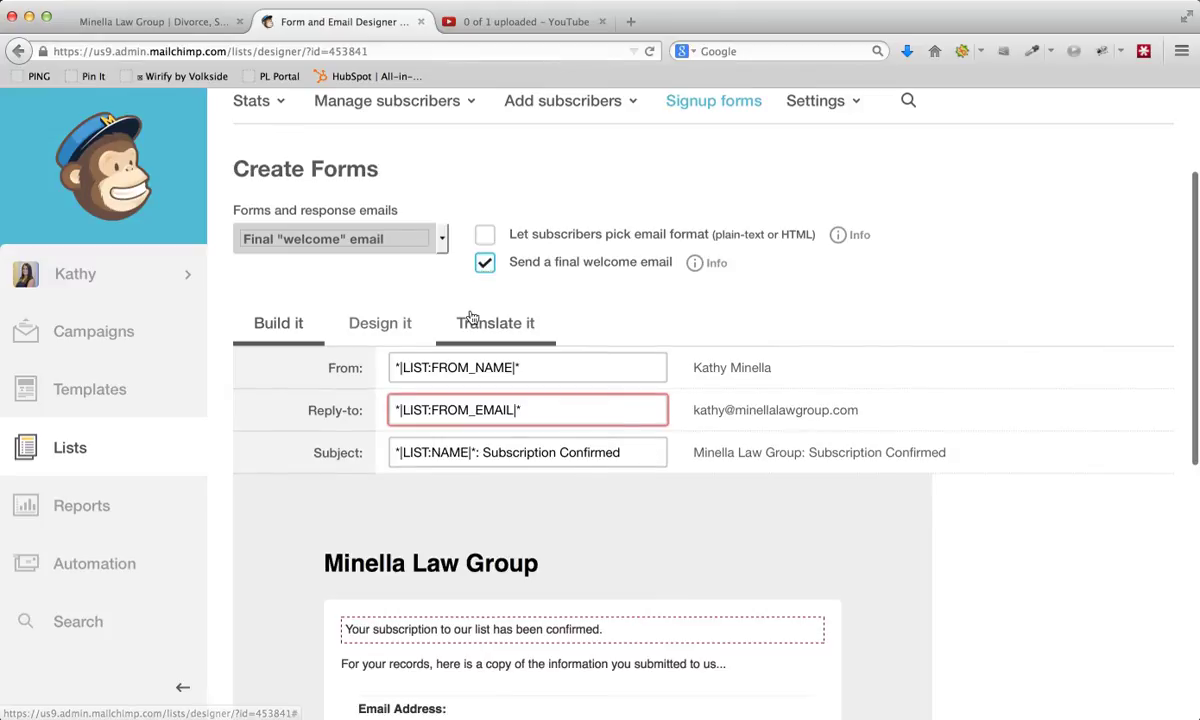
{"action": "scroll", "coordinate": [352, 323], "scroll_direction": "down", "scroll_amount": 1}
{"action": "scroll", "coordinate": [352, 323], "scroll_direction": "down", "scroll_amount": 3}
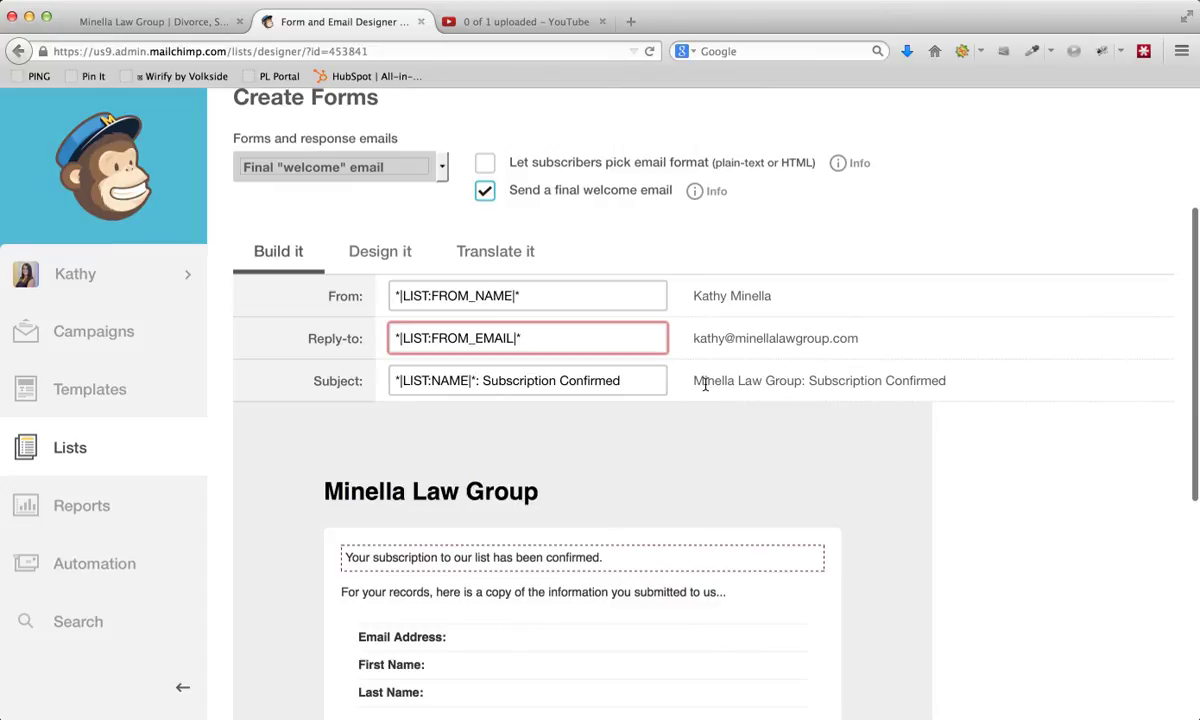
{"action": "left_click_drag", "start_coordinate": [641, 382], "coordinate": [384, 372]}
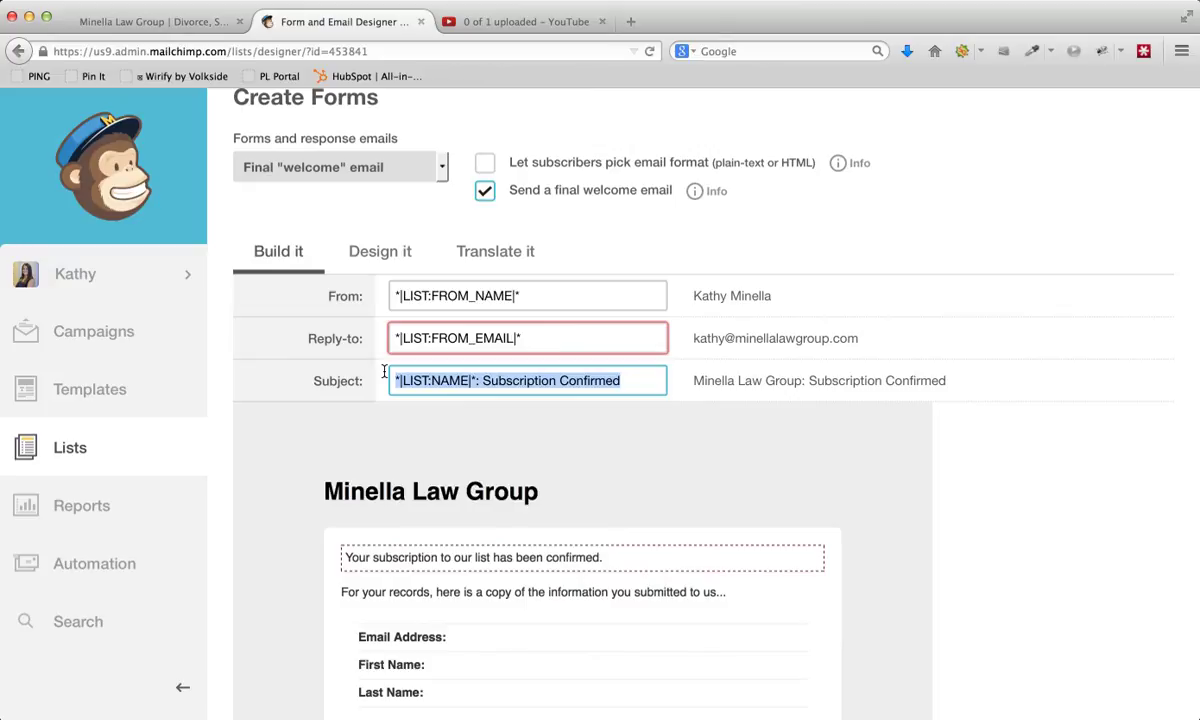
{"action": "type", "text": "WE have rece"}
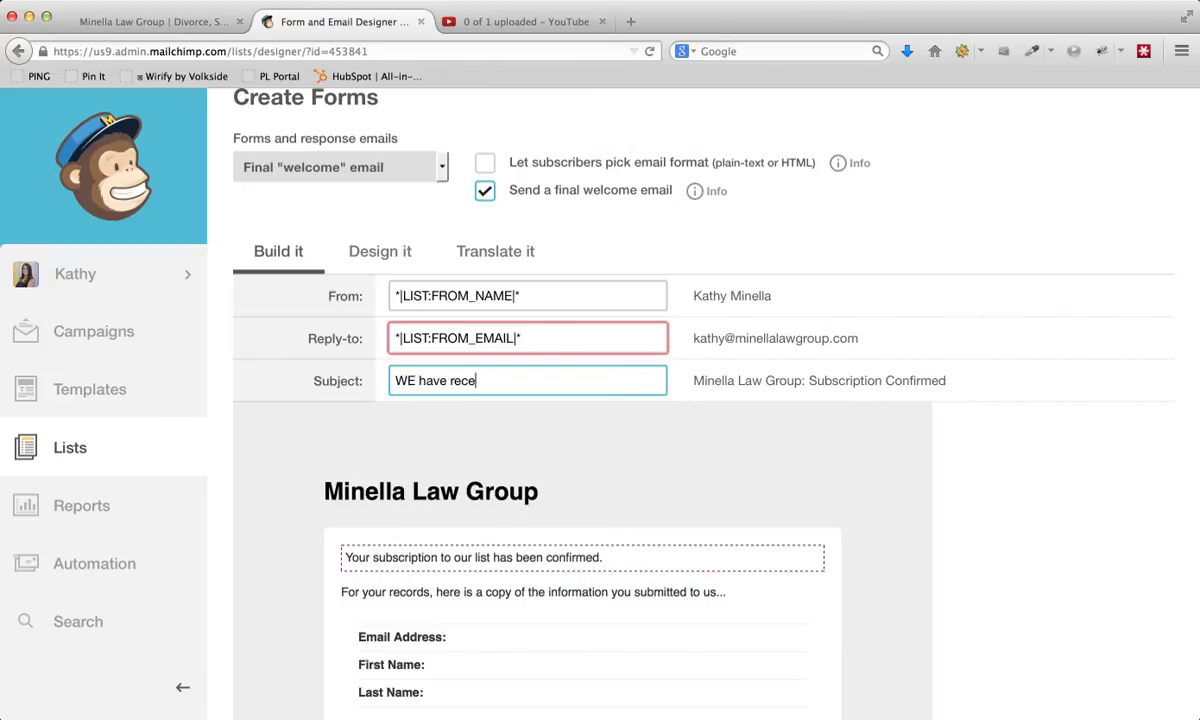
{"action": "type", "text": "ived your request"}
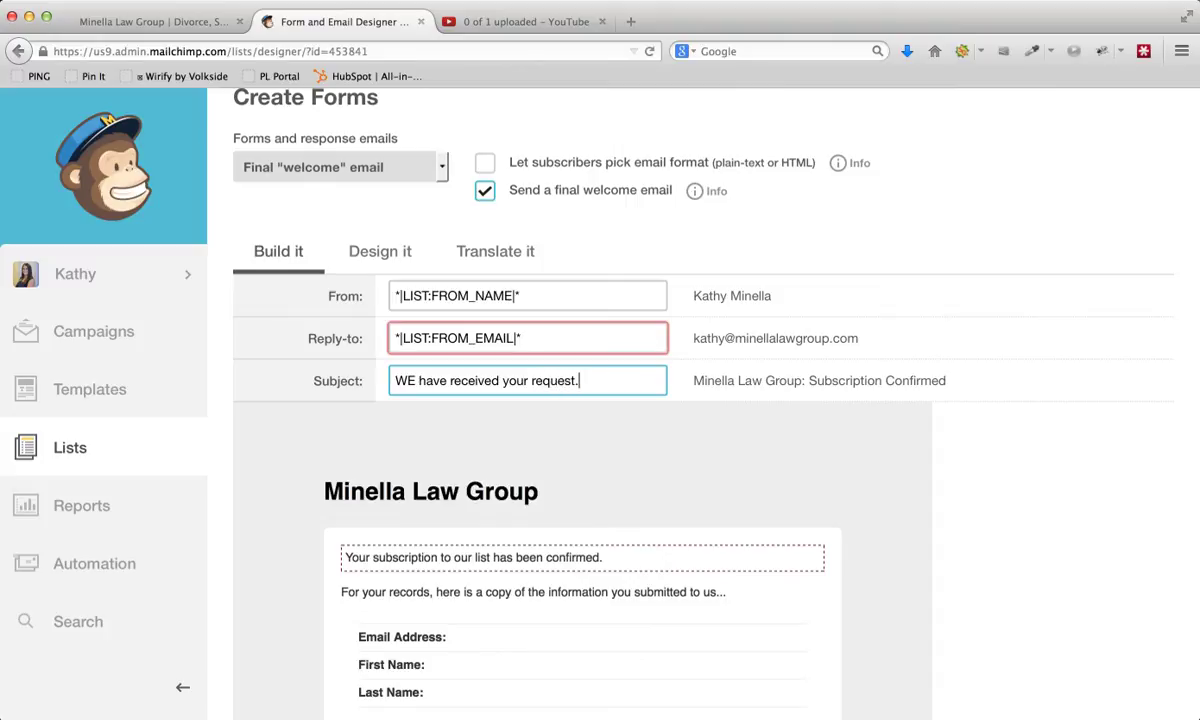
{"action": "left_click", "coordinate": [412, 381]}
{"action": "key", "text": "BackSpace"}
{"action": "type", "text": "e"}
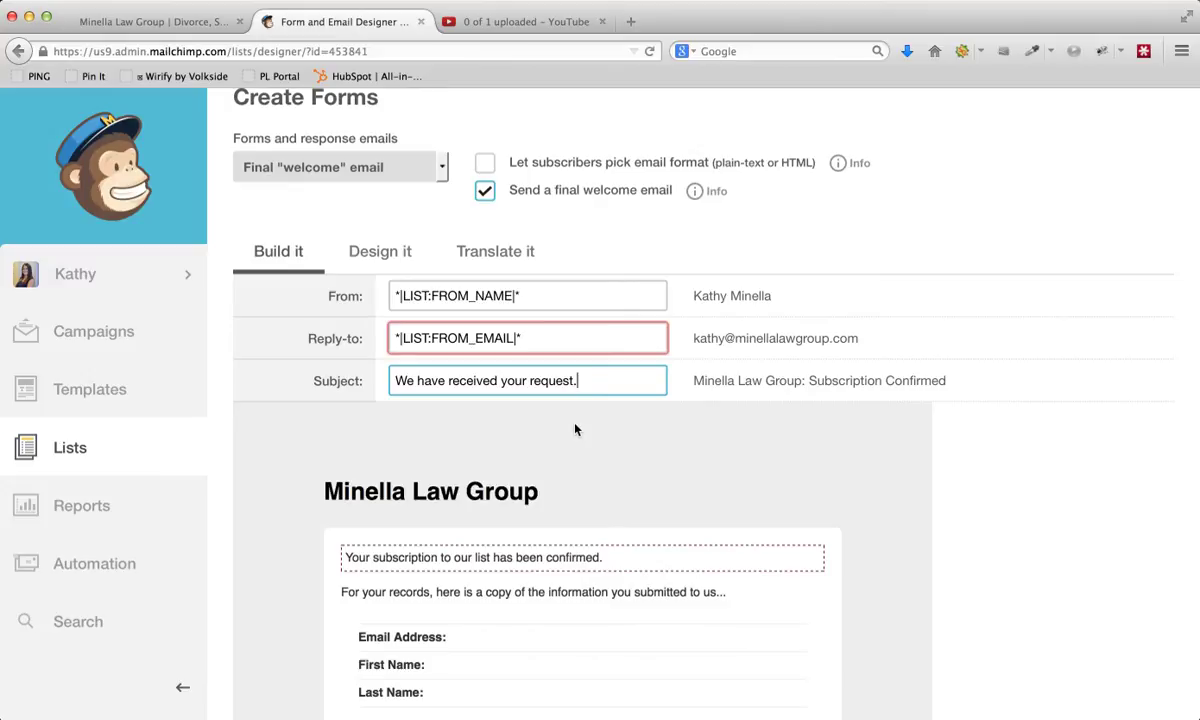
{"action": "left_click", "coordinate": [522, 438]}
{"action": "scroll", "coordinate": [360, 418], "scroll_direction": "down", "scroll_amount": 2}
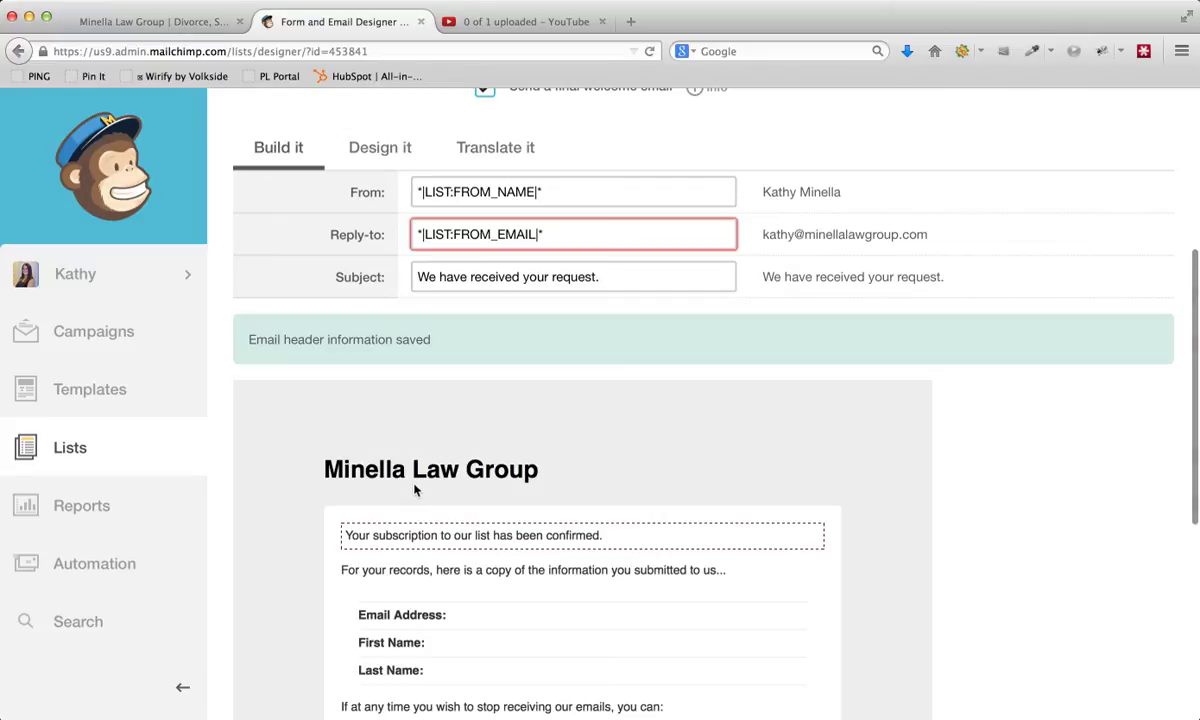
{"action": "scroll", "coordinate": [415, 490], "scroll_direction": "down", "scroll_amount": 2}
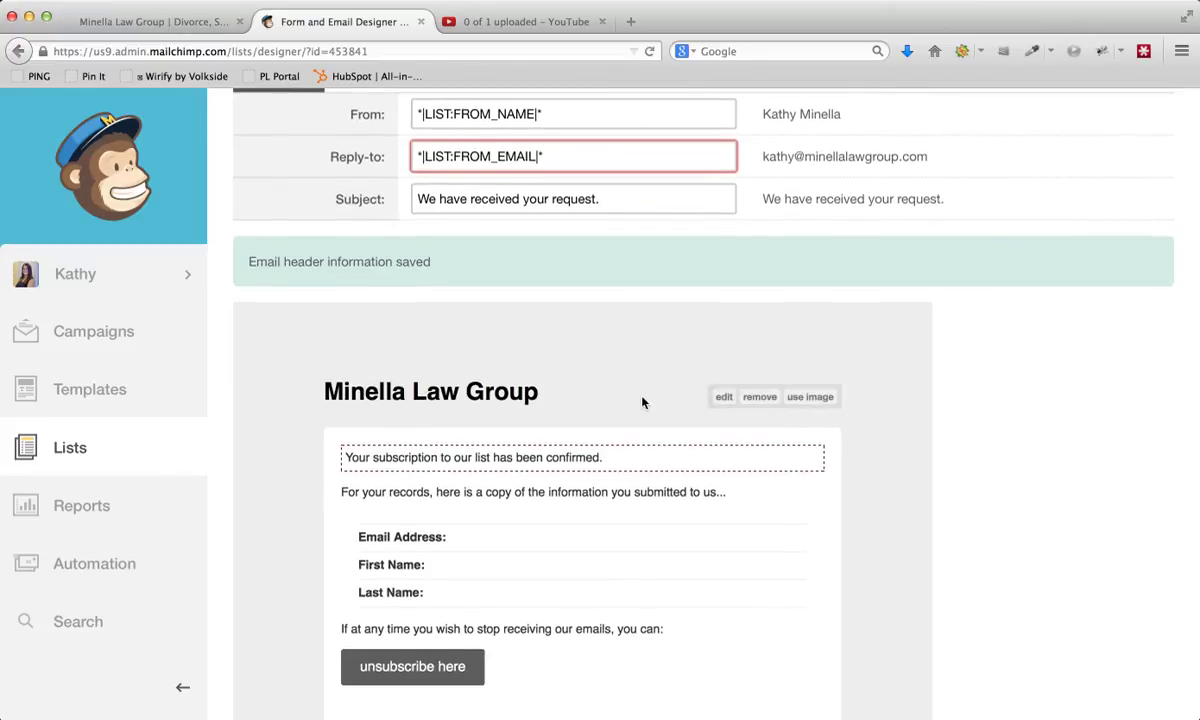
{"action": "scroll", "coordinate": [614, 433], "scroll_direction": "down", "scroll_amount": 3}
{"action": "scroll", "coordinate": [614, 433], "scroll_direction": "down", "scroll_amount": 2}
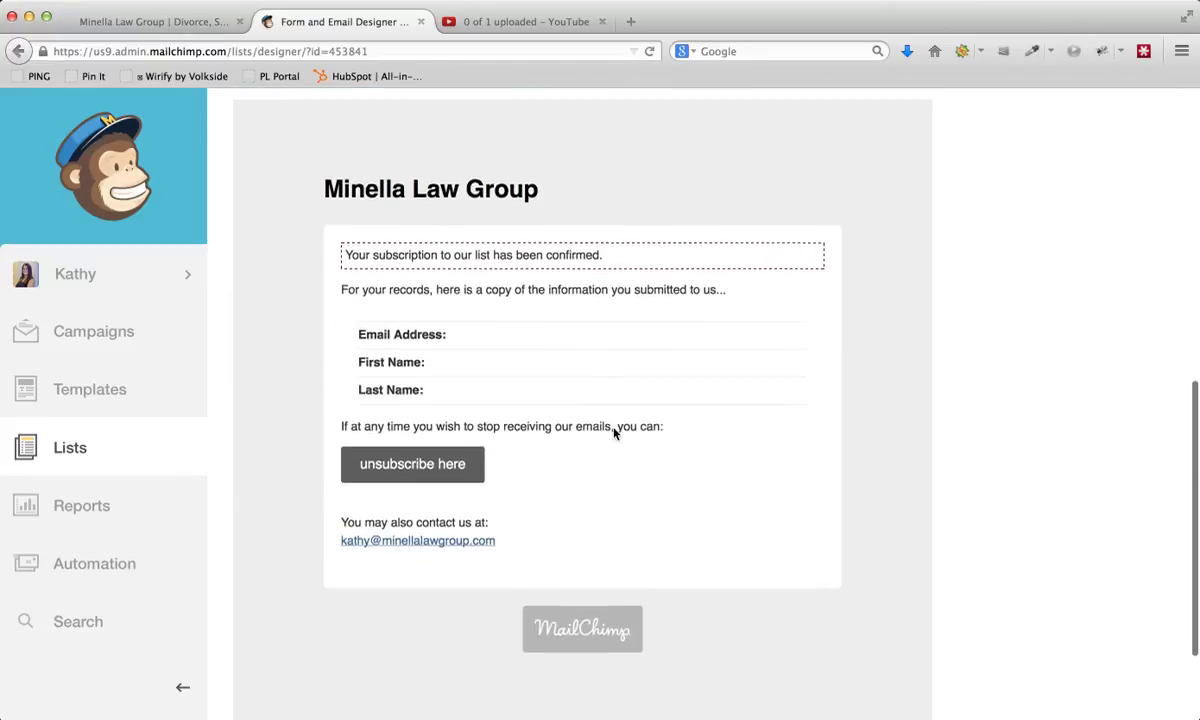
{"action": "scroll", "coordinate": [613, 430], "scroll_direction": "up", "scroll_amount": 4}
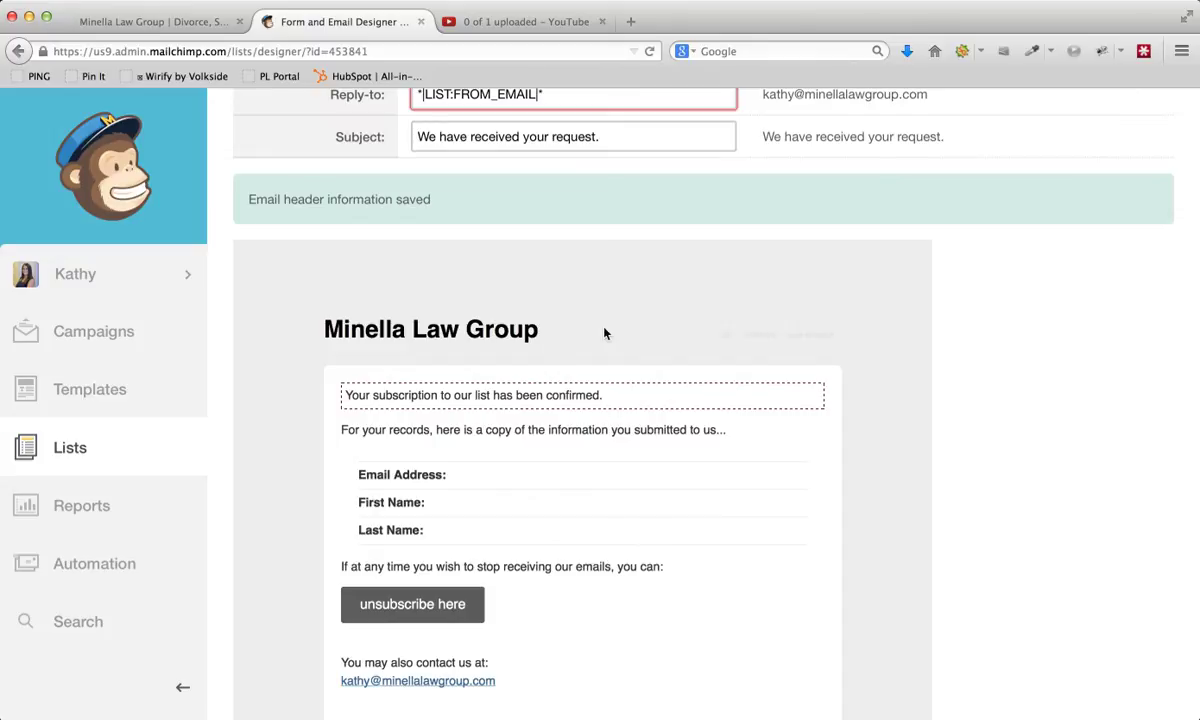
{"action": "mouse_move", "coordinate": [646, 332]}
{"action": "left_click", "coordinate": [722, 336]}
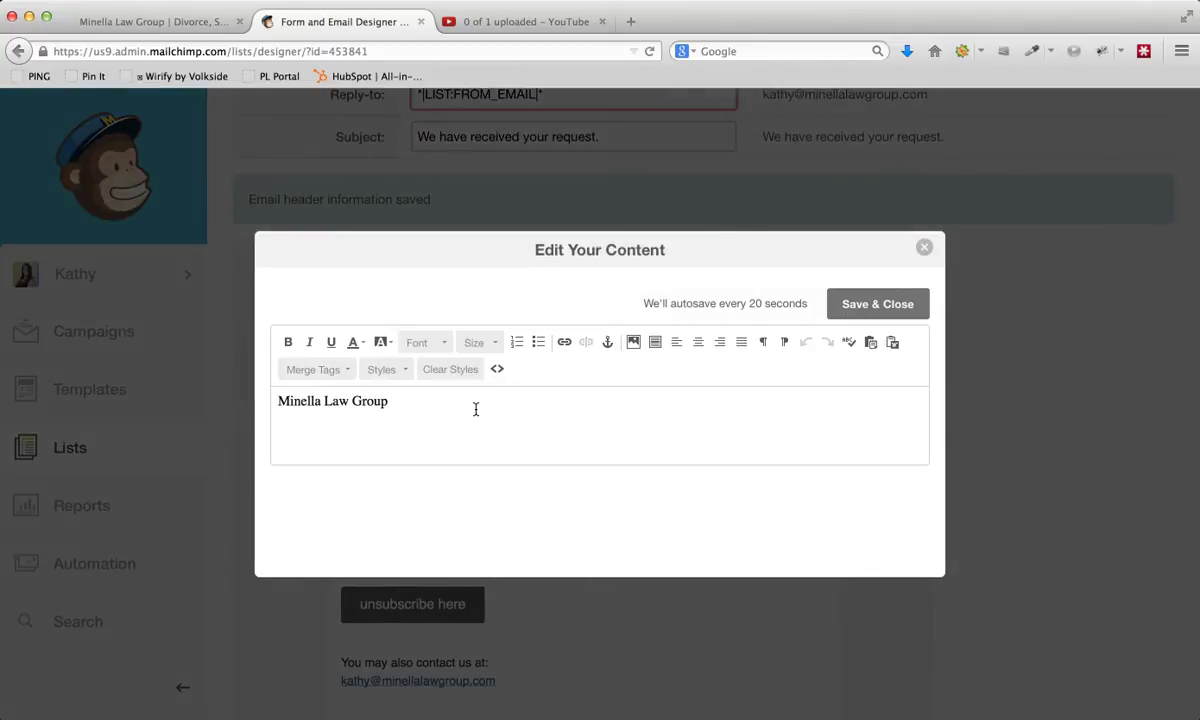
{"action": "left_click", "coordinate": [922, 249]}
{"action": "mouse_move", "coordinate": [735, 337]}
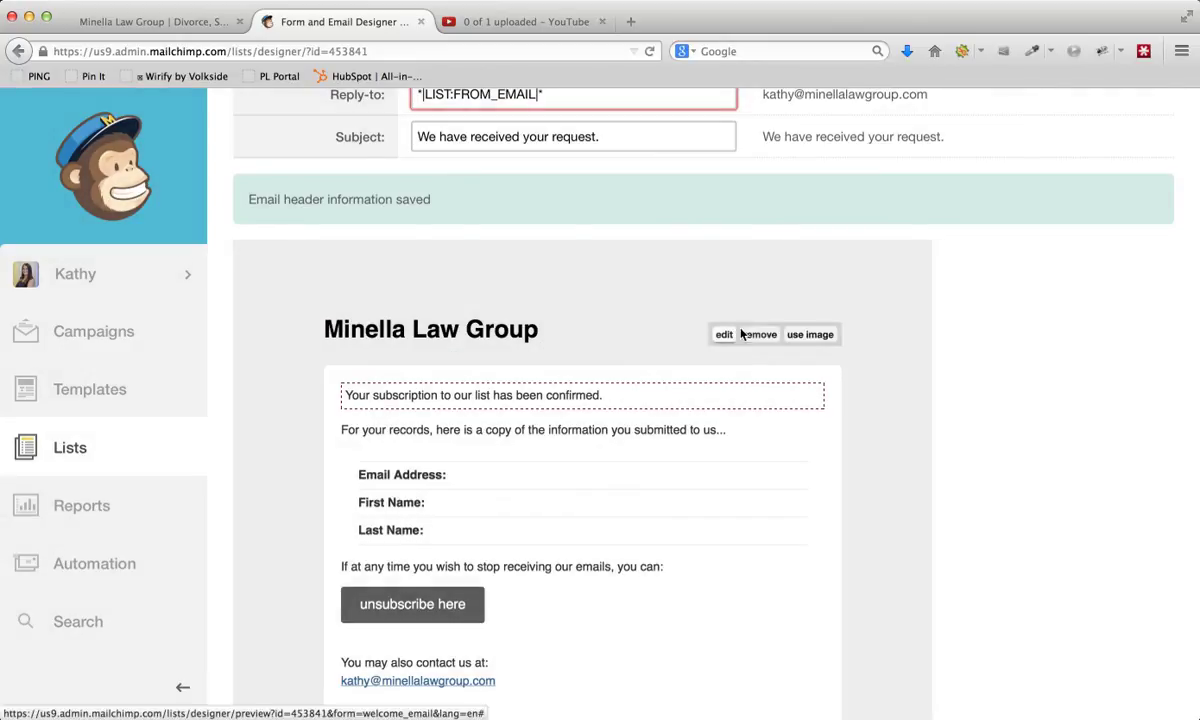
{"action": "left_click", "coordinate": [724, 335]}
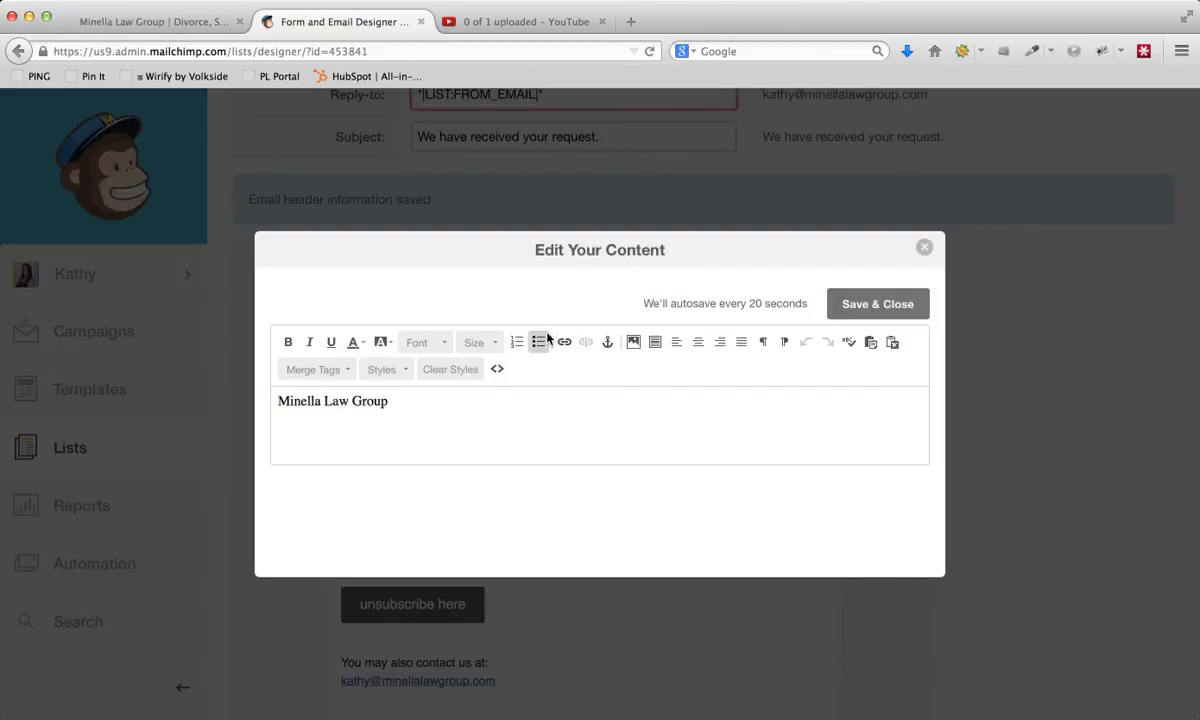
{"action": "left_click_drag", "start_coordinate": [338, 401], "coordinate": [432, 402]}
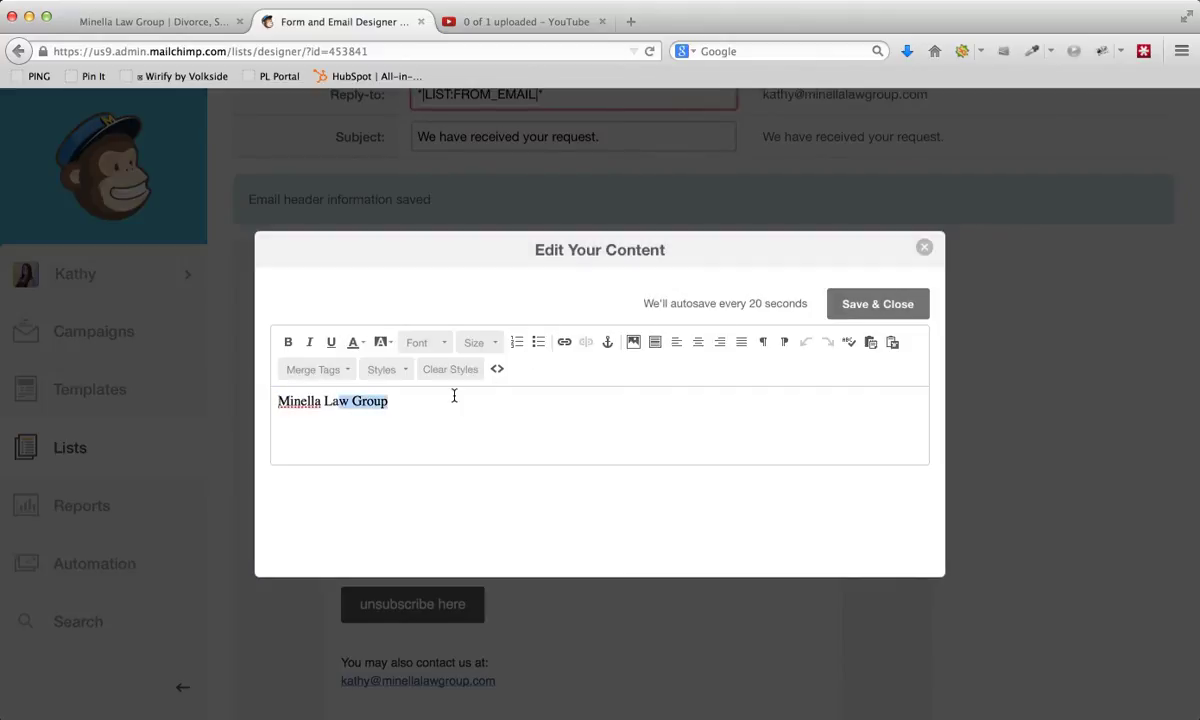
{"action": "left_click", "coordinate": [921, 252]}
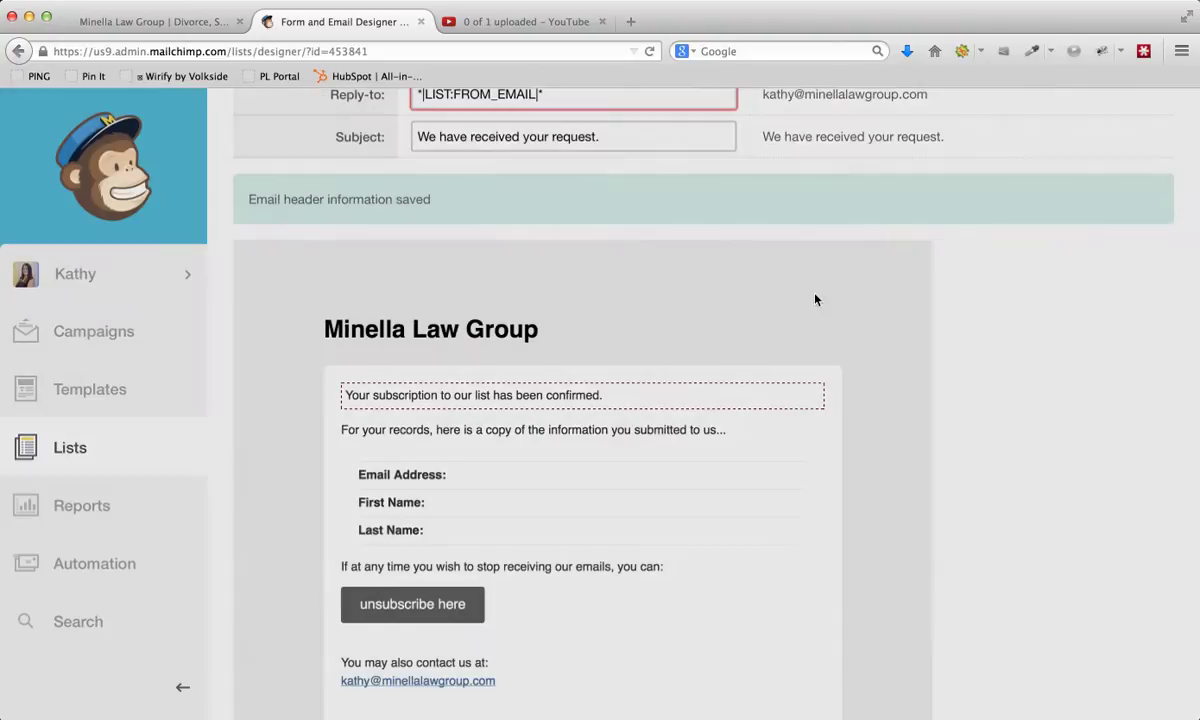
- Try to replace the welcome email's header title with Minella-Law-Group-Logo.png from the desktop, and leave its image settings without inserting it
{"action": "mouse_move", "coordinate": [818, 337]}
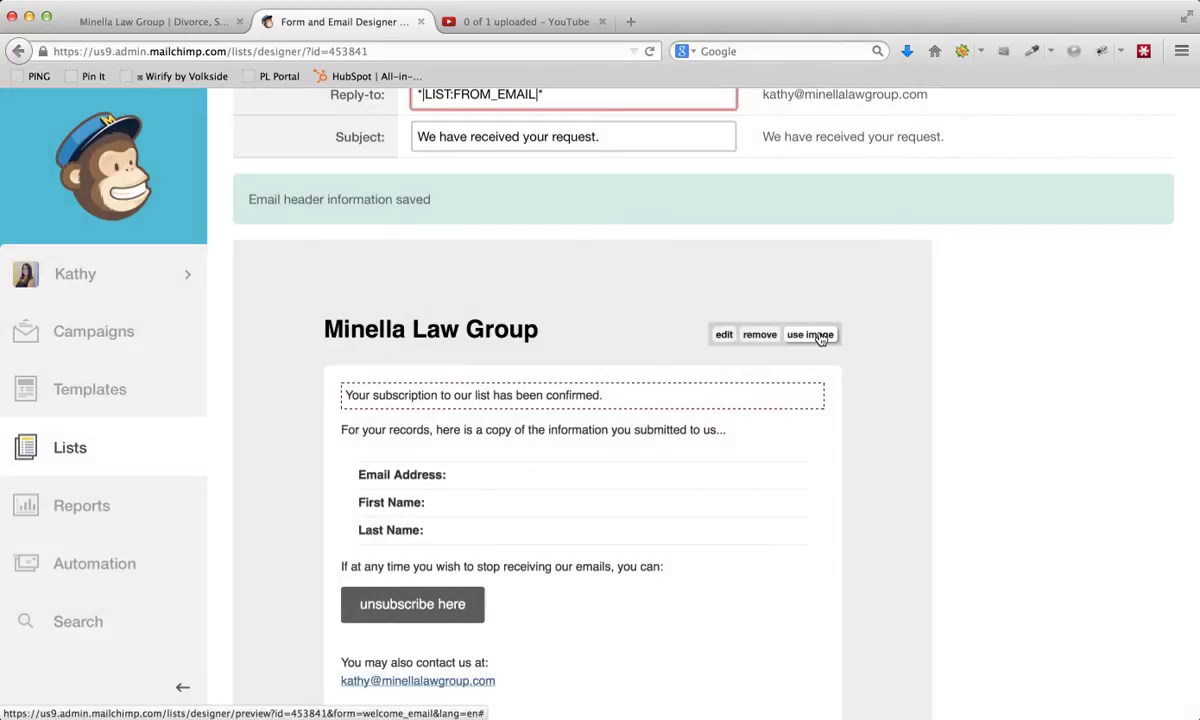
{"action": "left_click", "coordinate": [810, 335]}
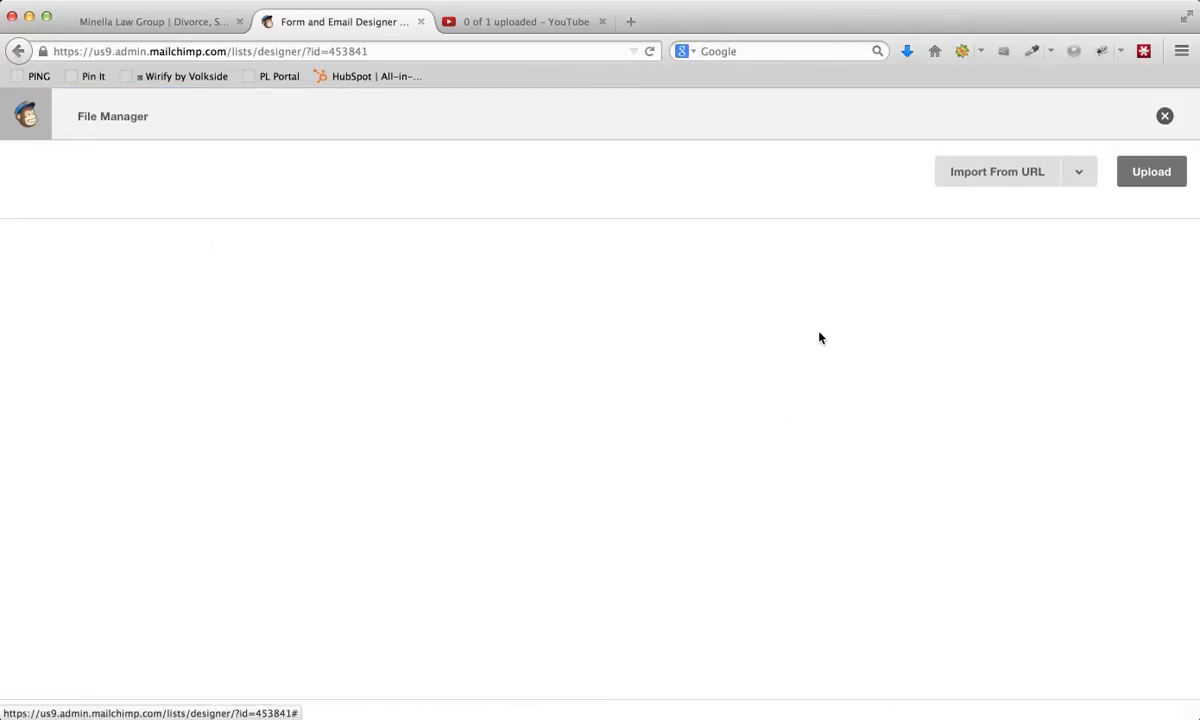
{"action": "left_click", "coordinate": [535, 440]}
{"action": "scroll", "coordinate": [218, 289], "scroll_direction": "down", "scroll_amount": 5}
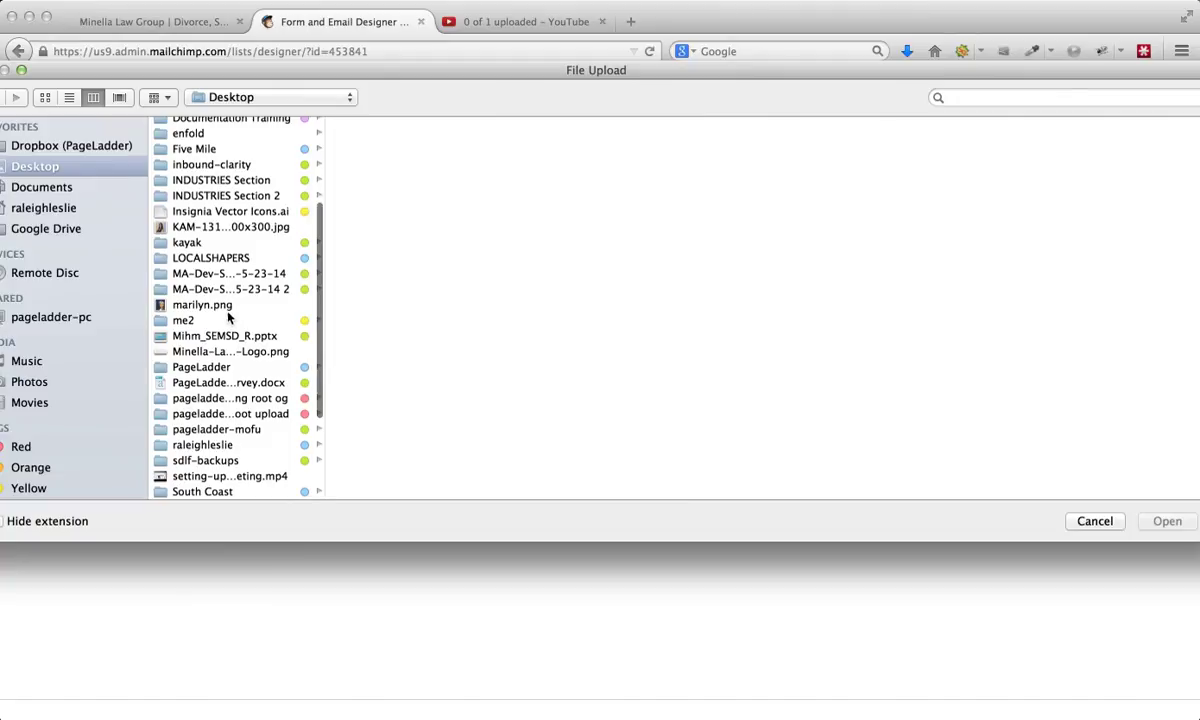
{"action": "scroll", "coordinate": [215, 300], "scroll_direction": "down", "scroll_amount": 1}
{"action": "left_click", "coordinate": [220, 343]}
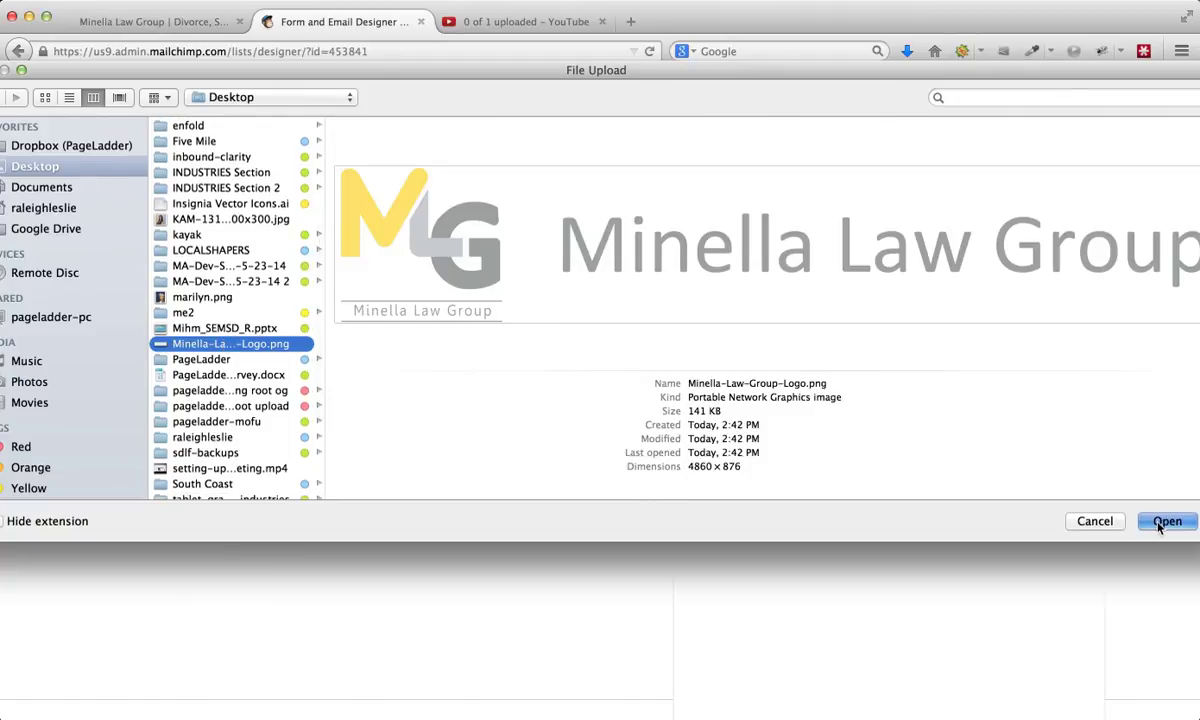
{"action": "left_click", "coordinate": [1167, 521]}
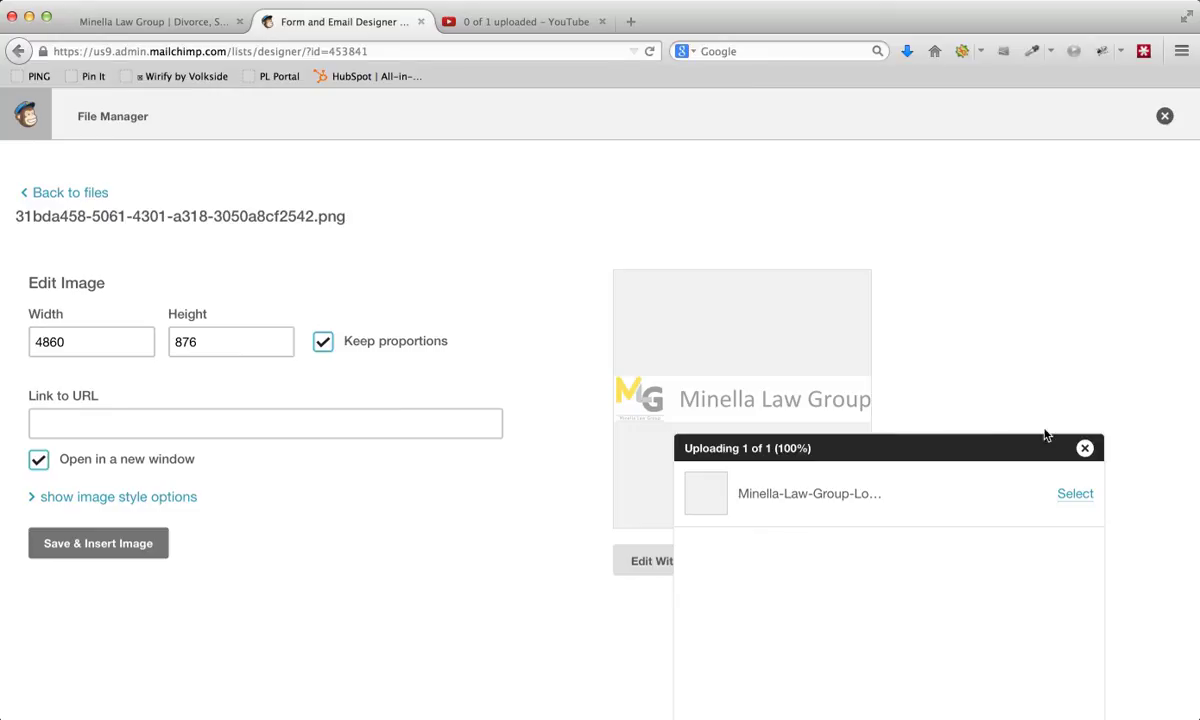
{"action": "left_click", "coordinate": [1084, 448]}
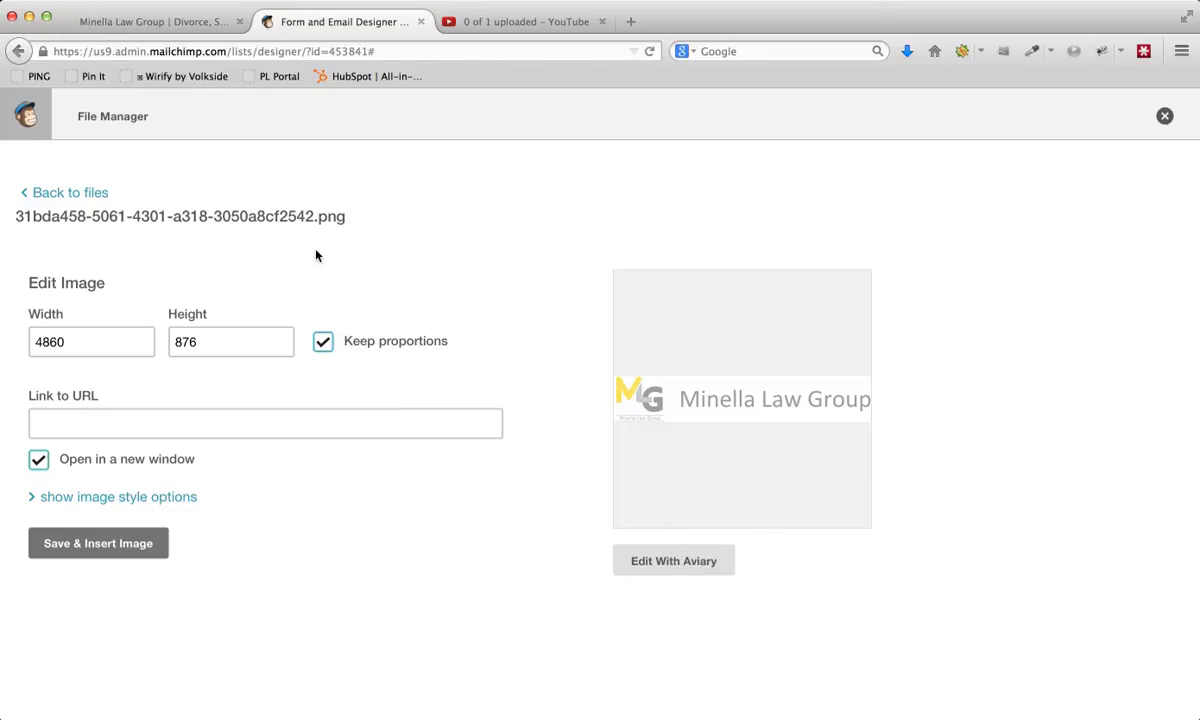
{"action": "left_click", "coordinate": [86, 192]}
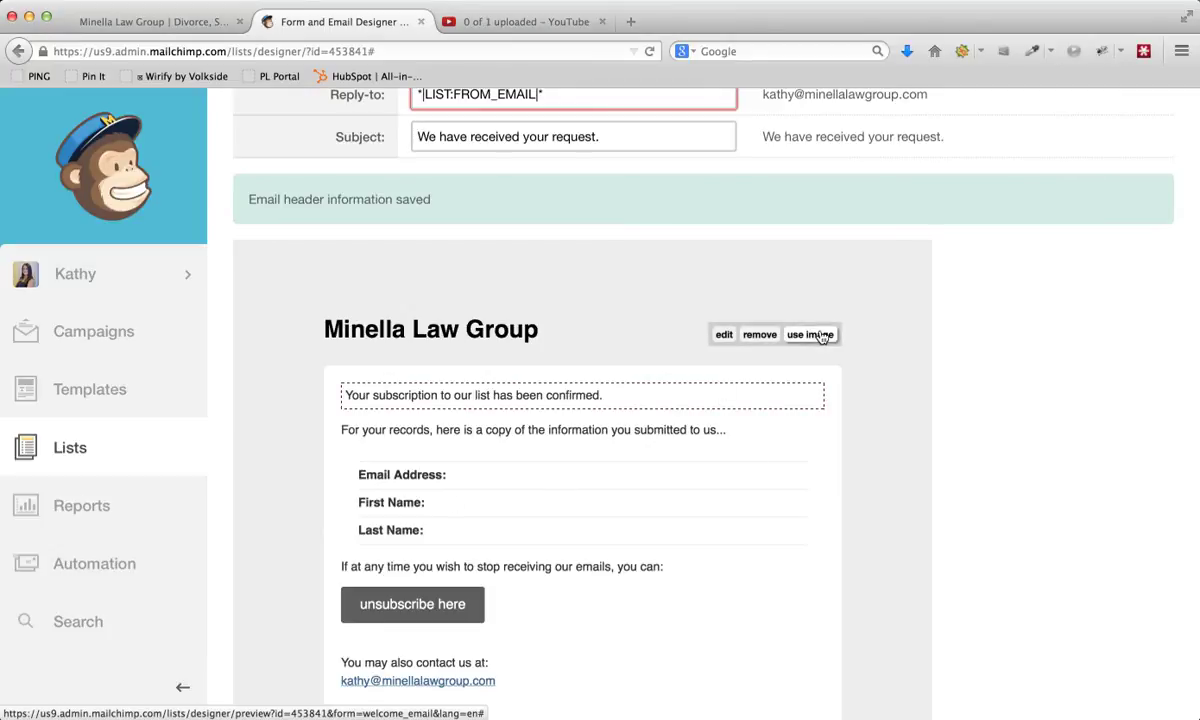
- Replace the welcome email's header title with an image and upload Minella-Law-Group-Logo.png from the desktop
{"action": "left_click", "coordinate": [820, 334]}
{"action": "left_click", "coordinate": [533, 437]}
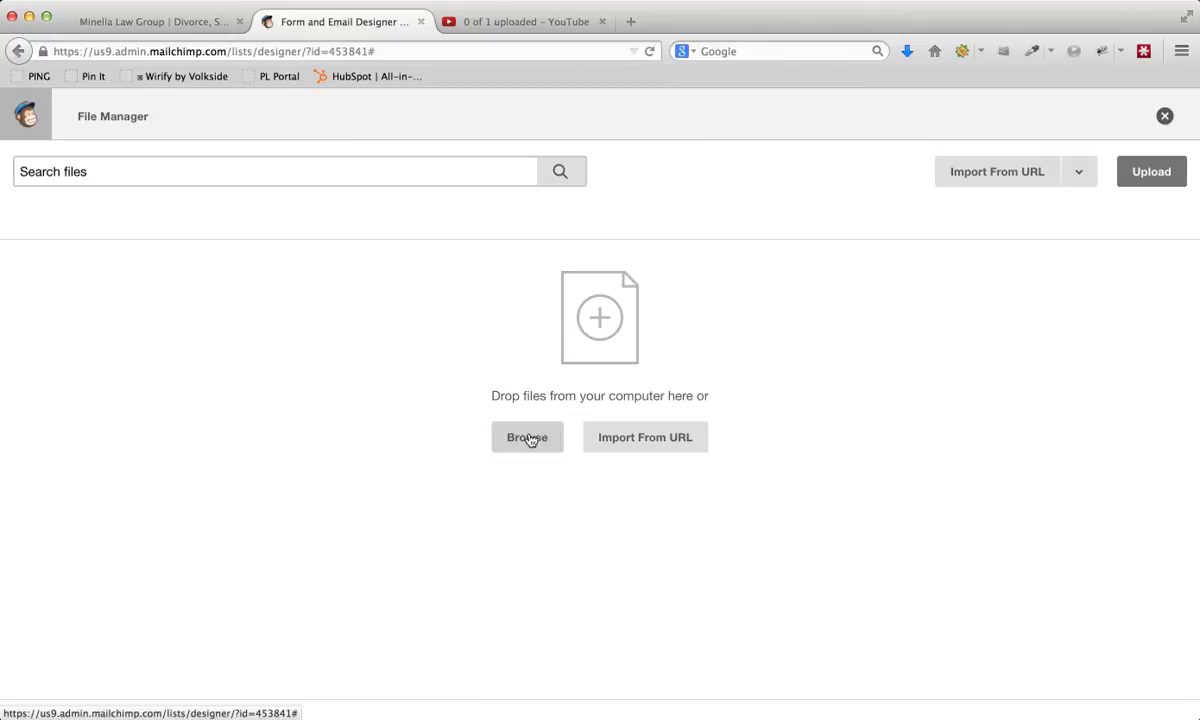
{"action": "scroll", "coordinate": [259, 362], "scroll_direction": "down", "scroll_amount": 3}
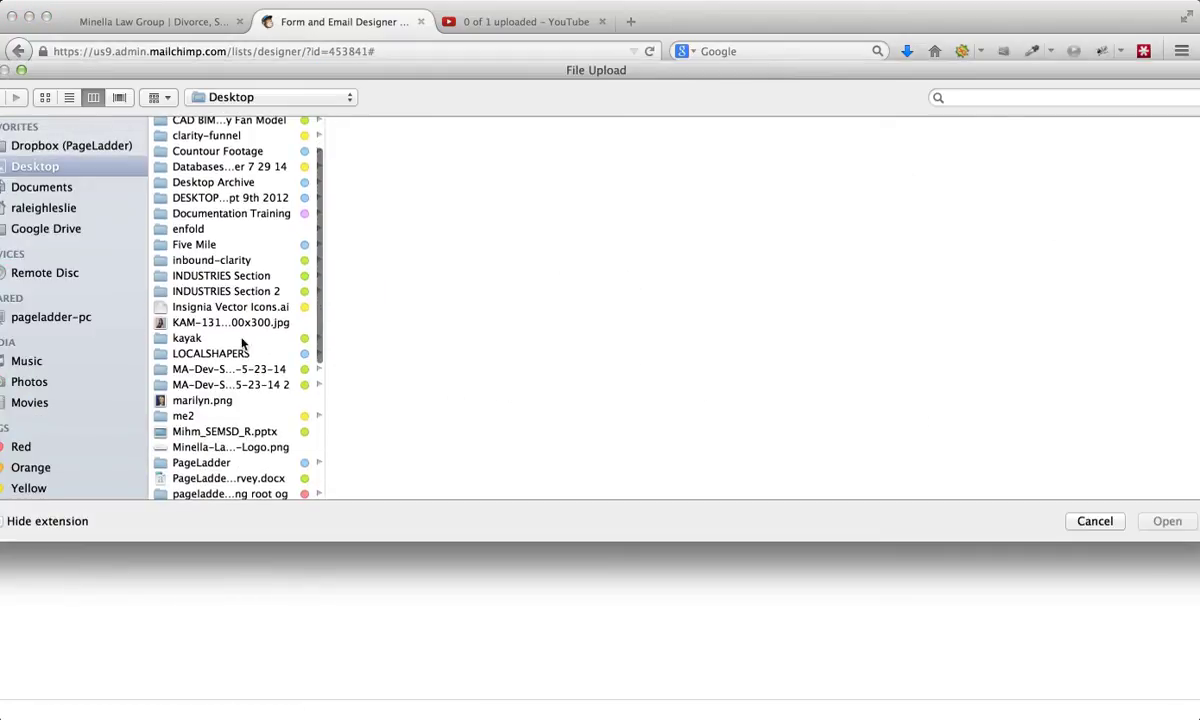
{"action": "left_click", "coordinate": [230, 447]}
{"action": "left_click", "coordinate": [1167, 521]}
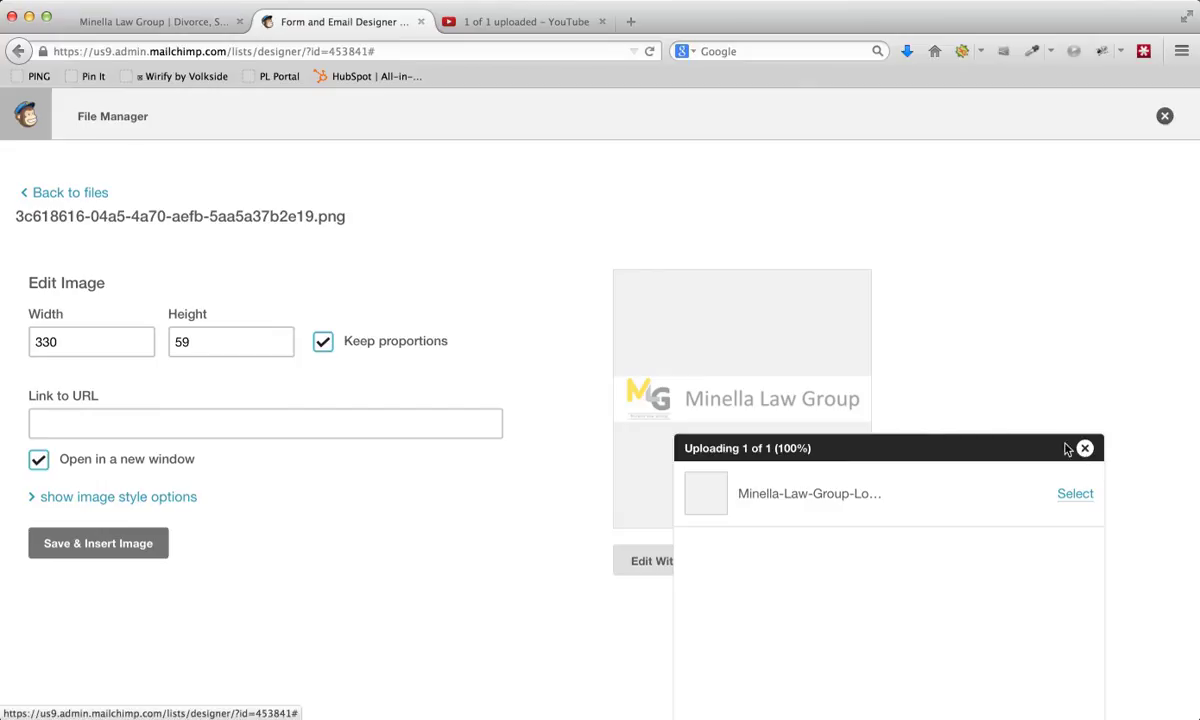
{"action": "left_click", "coordinate": [218, 419]}
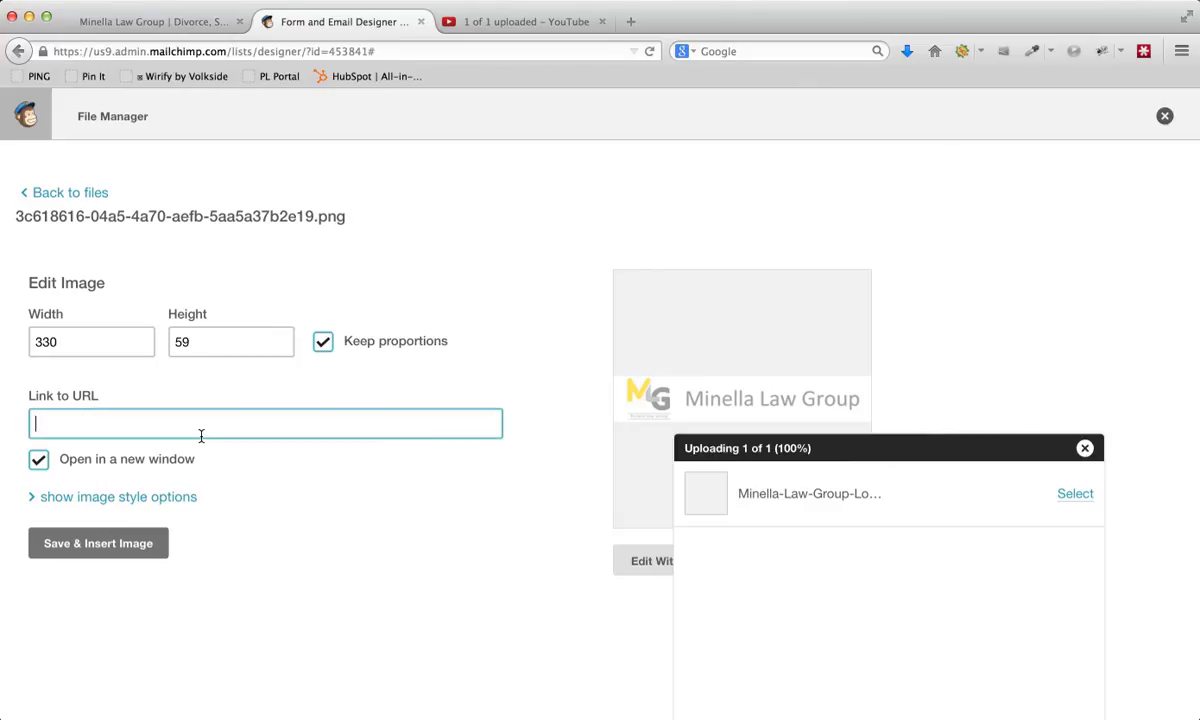
{"action": "type", "text": "htt"}
{"action": "type", "text": "p://www.minellalawgroup.com"}
{"action": "left_click", "coordinate": [265, 462]}
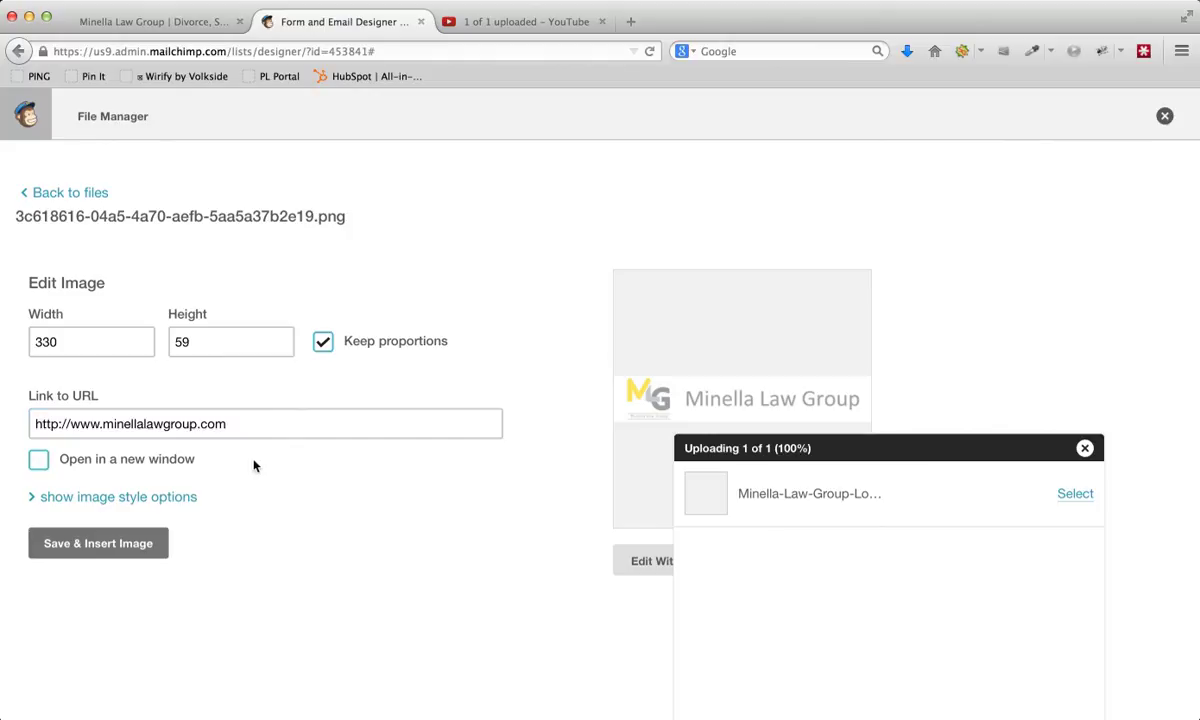
- Show the logo's image style options and set its alignment to center
{"action": "left_click", "coordinate": [56, 496]}
{"action": "scroll", "coordinate": [141, 500], "scroll_direction": "down", "scroll_amount": 2}
{"action": "scroll", "coordinate": [160, 490], "scroll_direction": "down", "scroll_amount": 1}
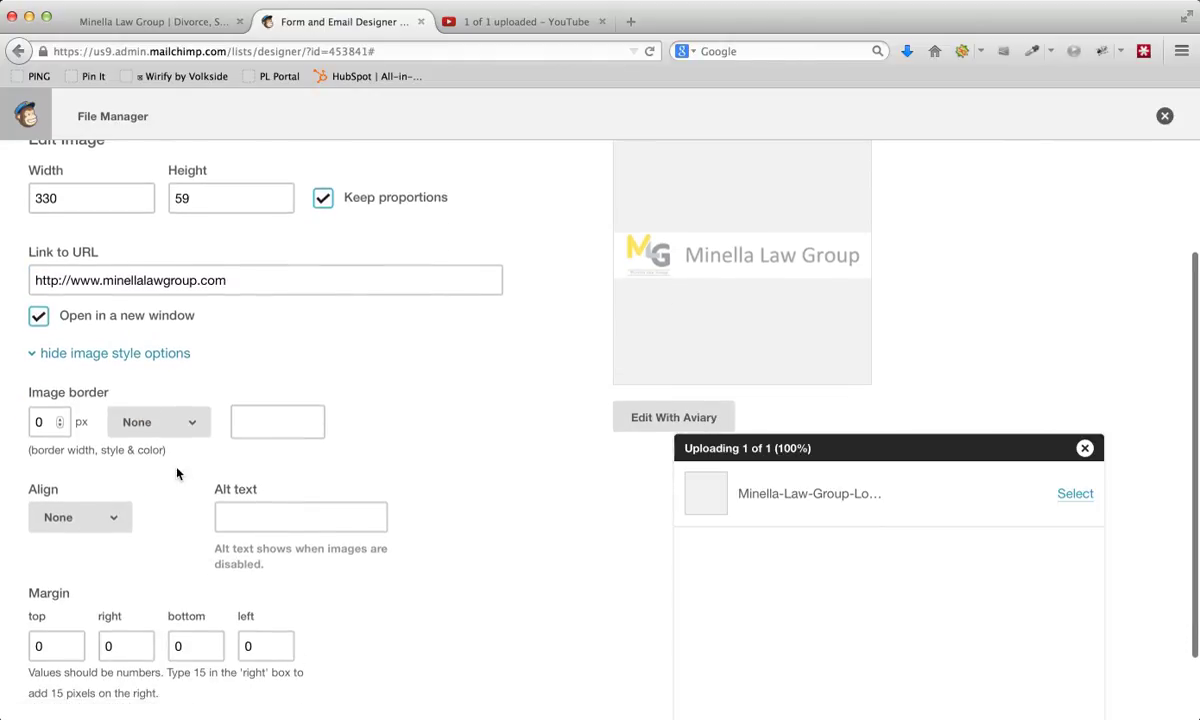
{"action": "scroll", "coordinate": [70, 411], "scroll_direction": "down", "scroll_amount": 2}
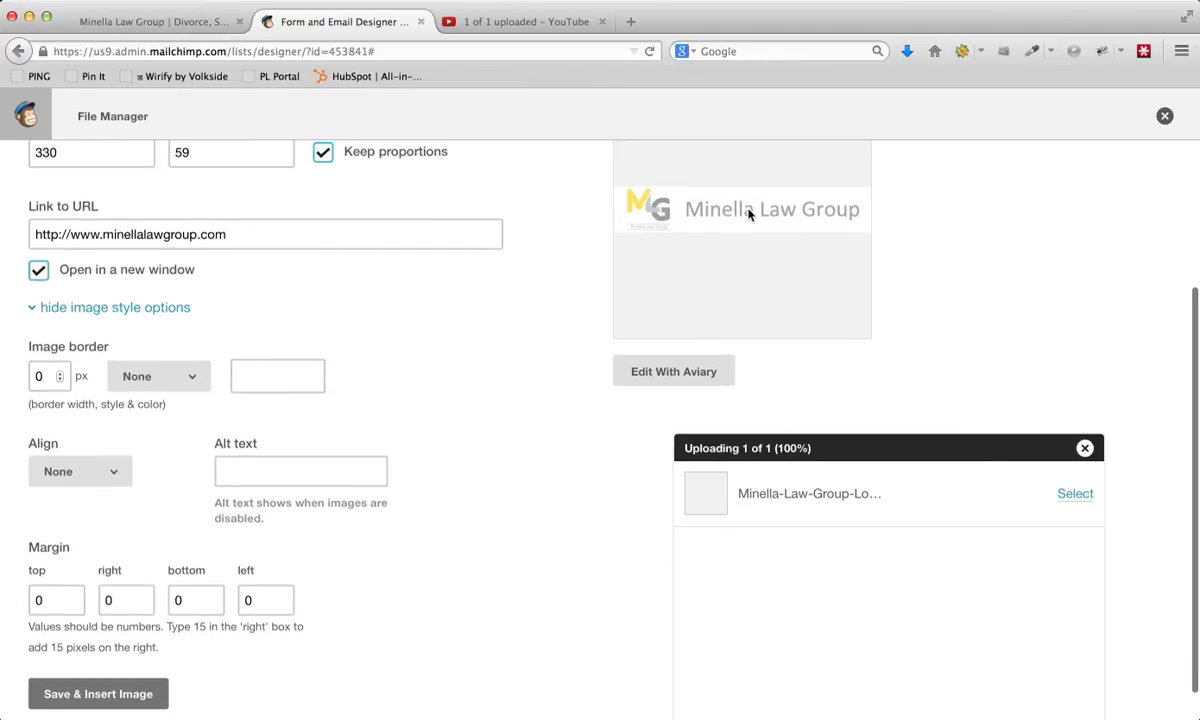
{"action": "left_click", "coordinate": [100, 476]}
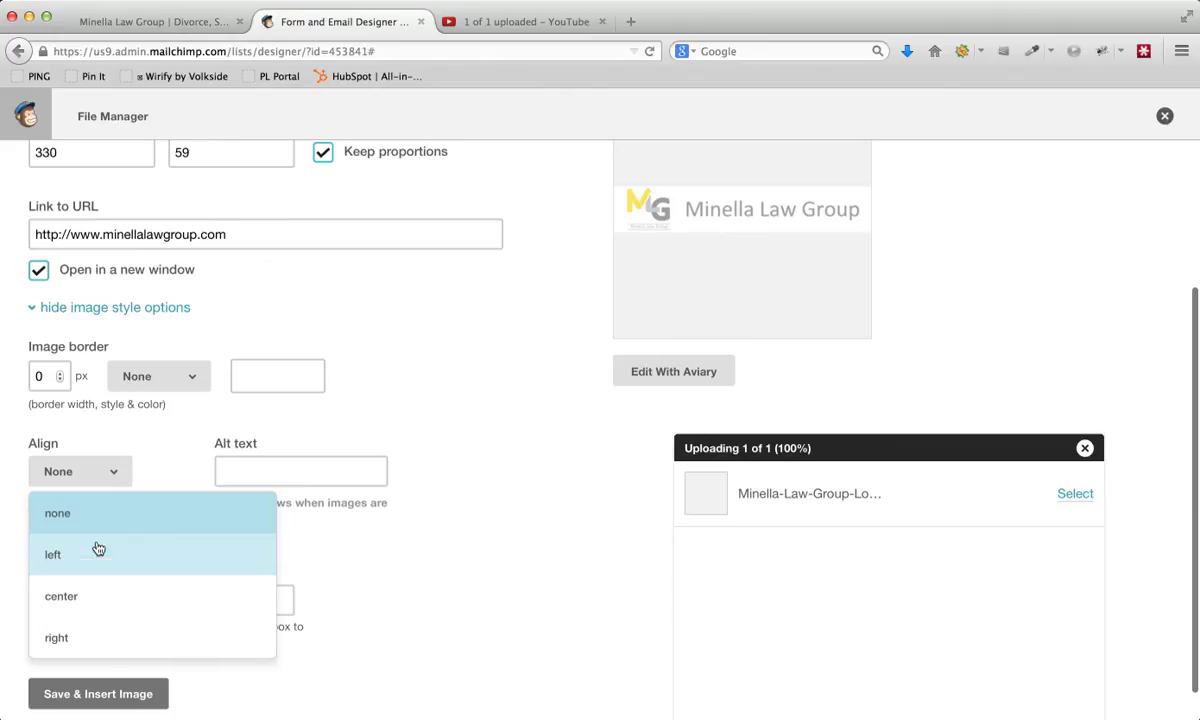
{"action": "left_click", "coordinate": [96, 598]}
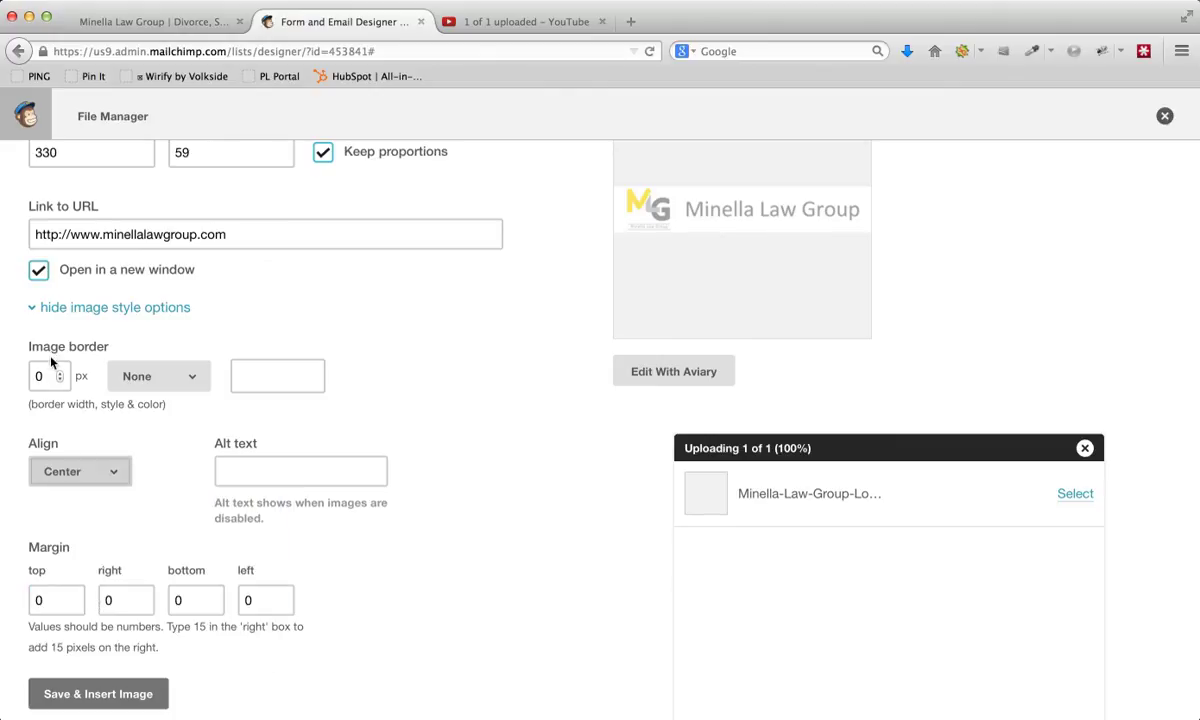
- Give the header logo the alt text "Minella Law Group"
{"action": "left_click", "coordinate": [254, 469]}
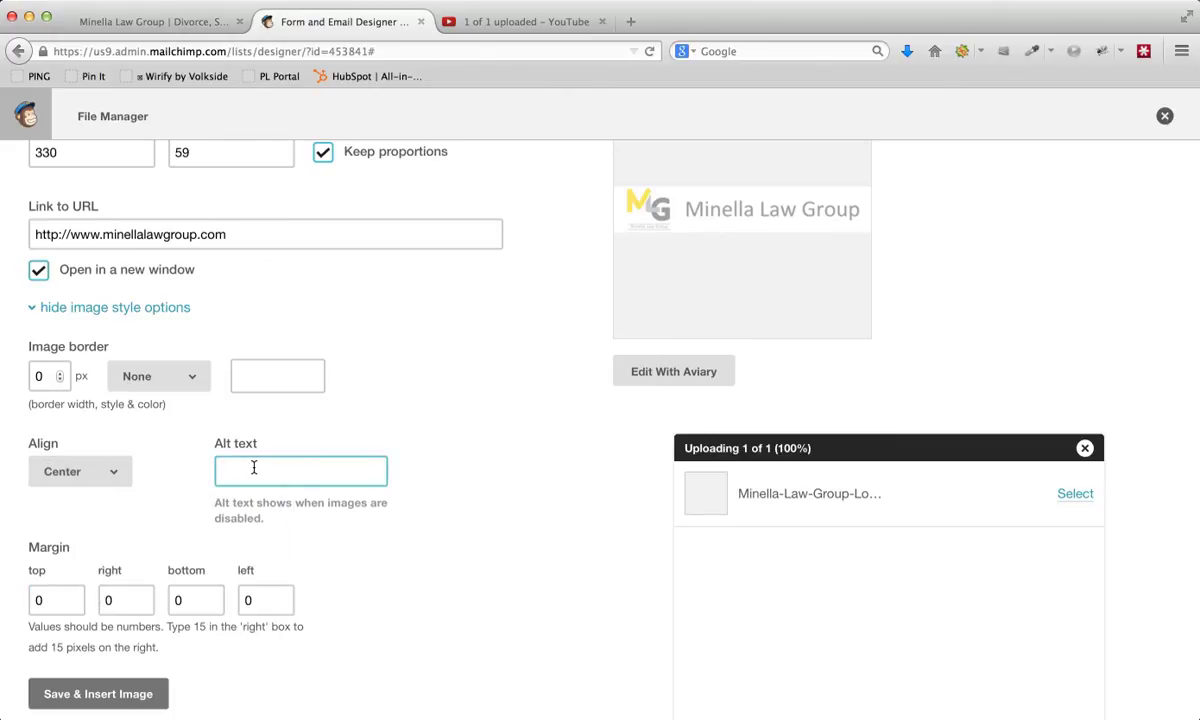
{"action": "type", "text": "Minella Law Group"}
{"action": "key", "text": "Tab"}
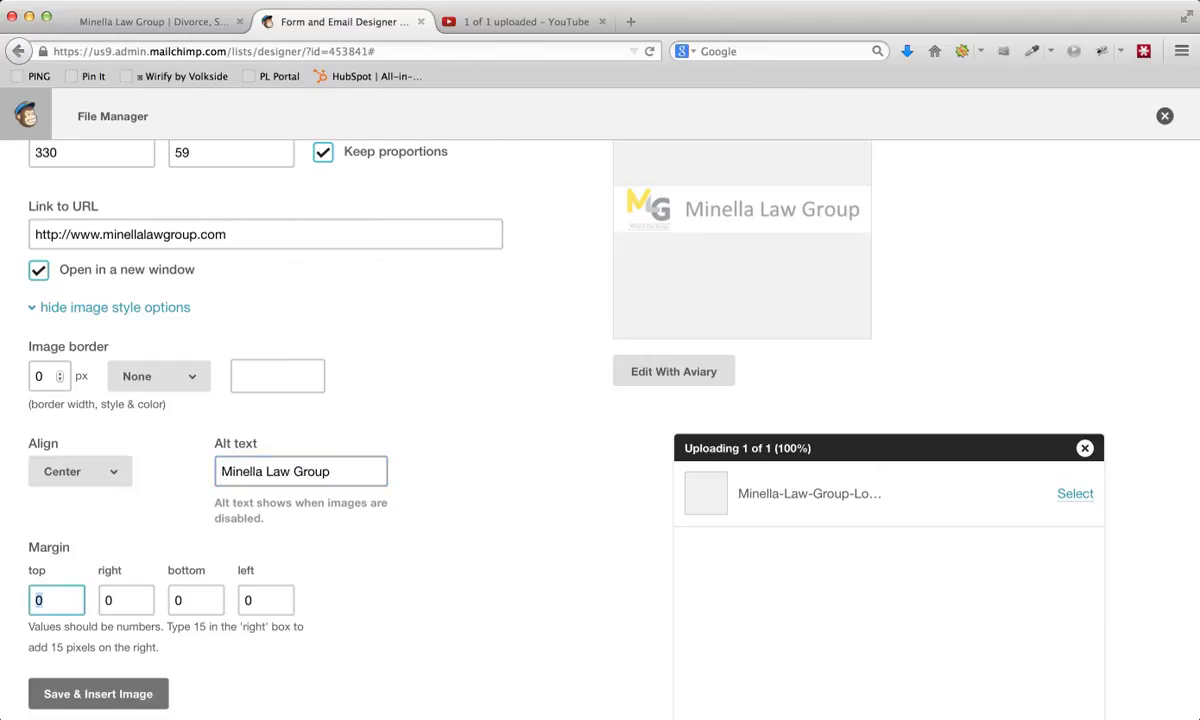
- Set the logo's bottom margin to 20 and save and insert the image into the email header
{"action": "key", "text": "Tab"}
{"action": "key", "text": "Tab"}
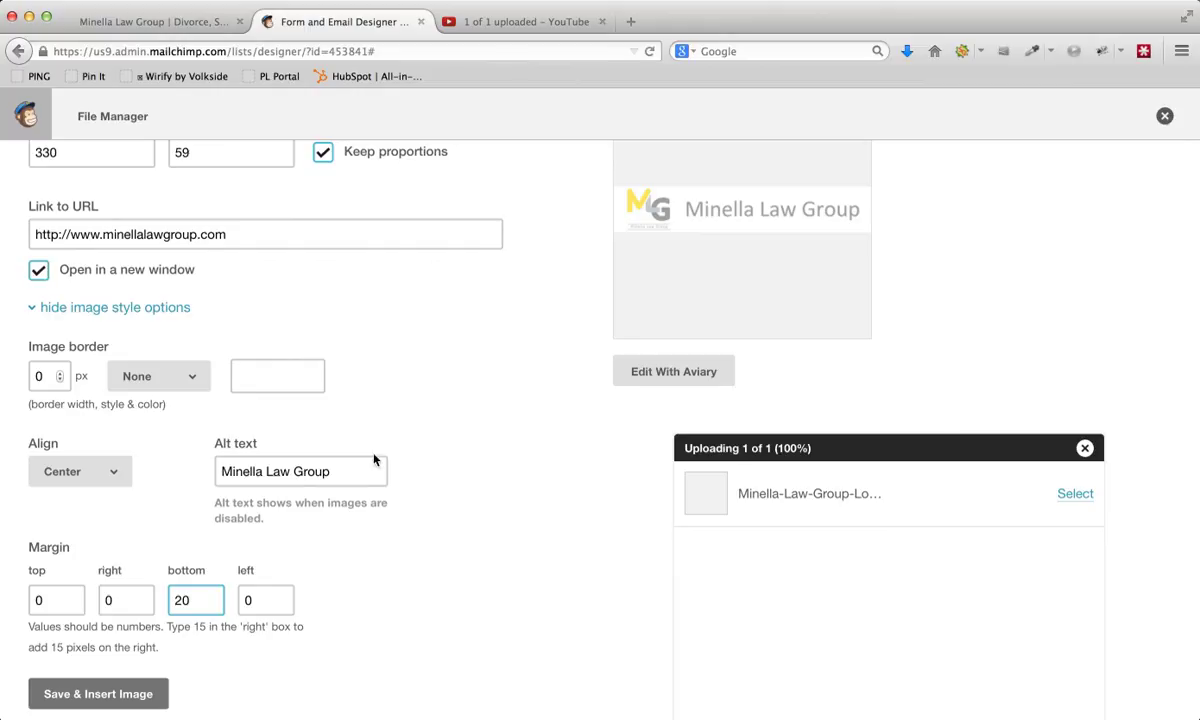
{"action": "left_click", "coordinate": [373, 628]}
{"action": "scroll", "coordinate": [366, 624], "scroll_direction": "down", "scroll_amount": 1}
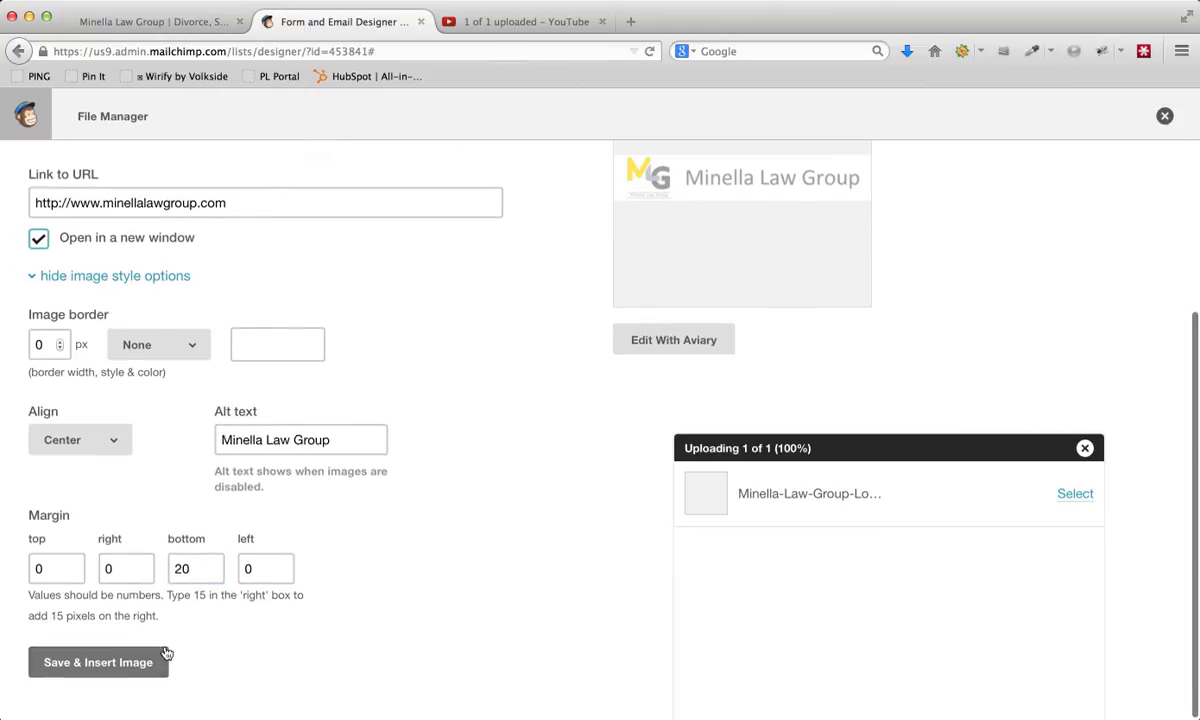
{"action": "left_click", "coordinate": [100, 663]}
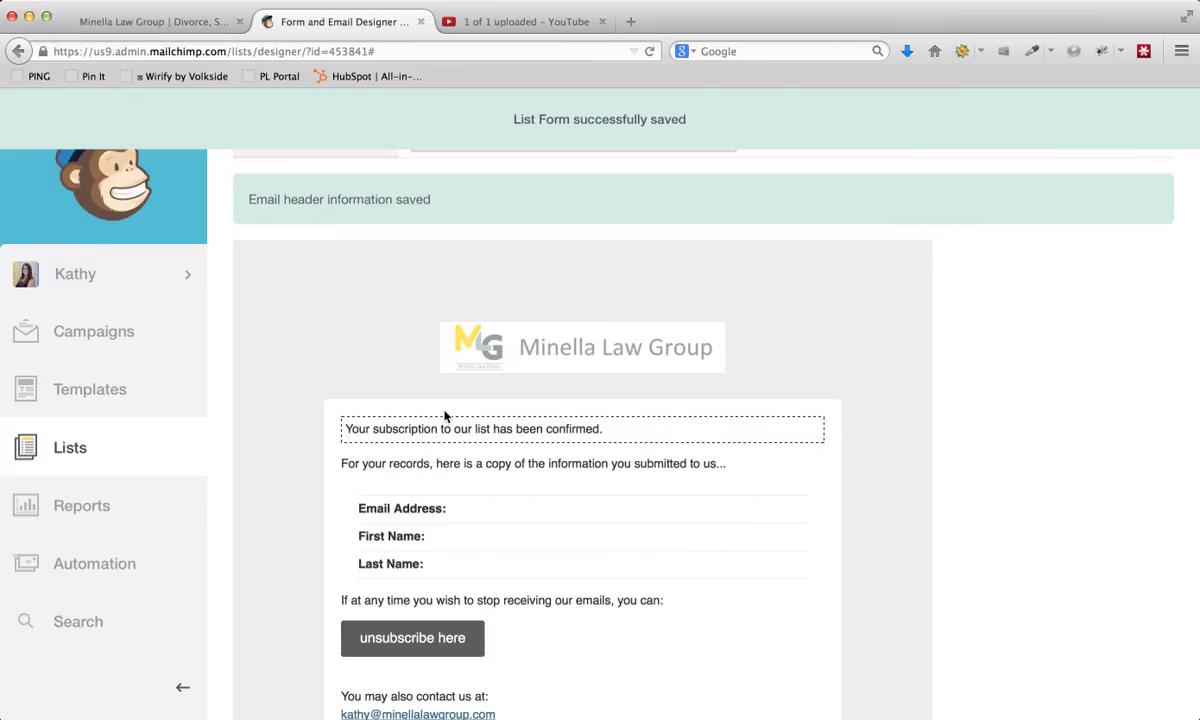
- Change the welcome email's page background color to #ffffff in its design settings
{"action": "scroll", "coordinate": [998, 387], "scroll_direction": "down", "scroll_amount": 3}
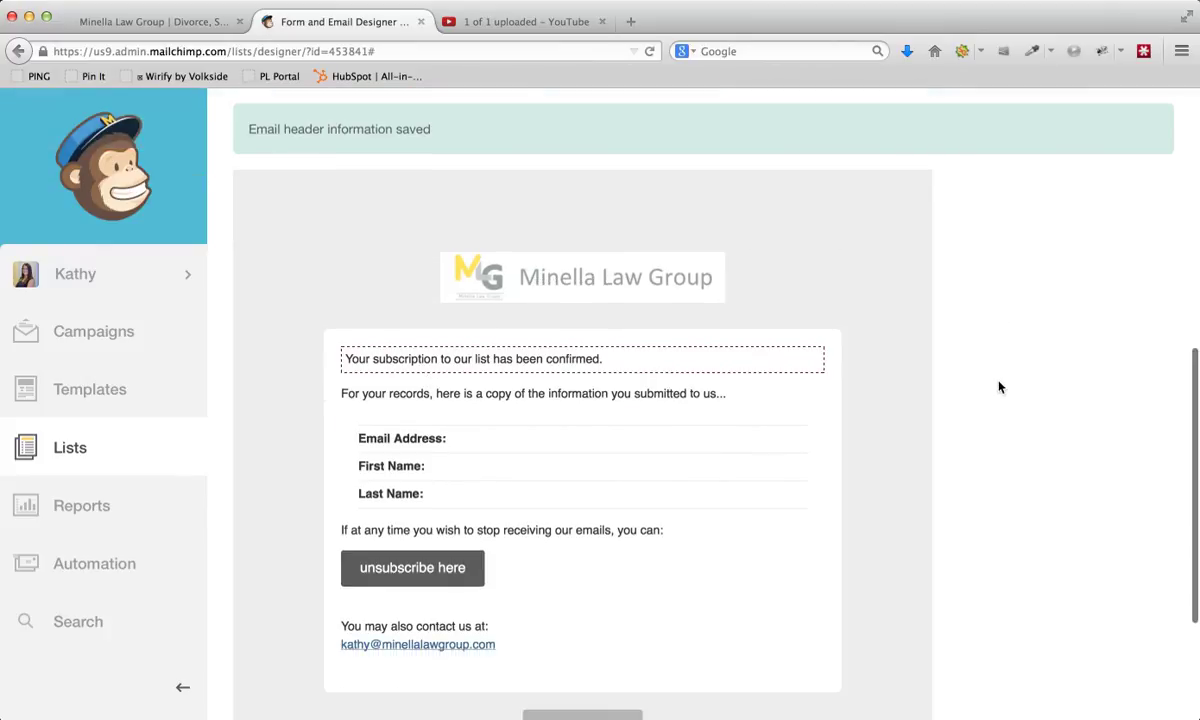
{"action": "scroll", "coordinate": [998, 387], "scroll_direction": "up", "scroll_amount": 3}
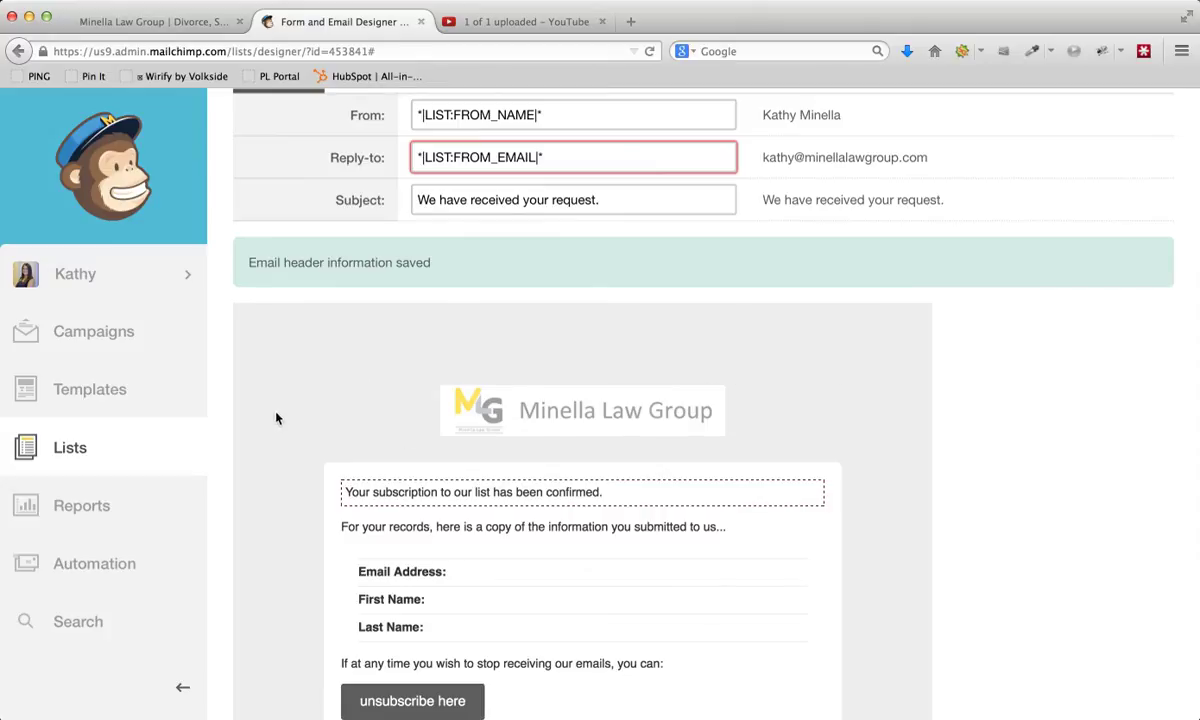
{"action": "scroll", "coordinate": [555, 340], "scroll_direction": "up", "scroll_amount": 1}
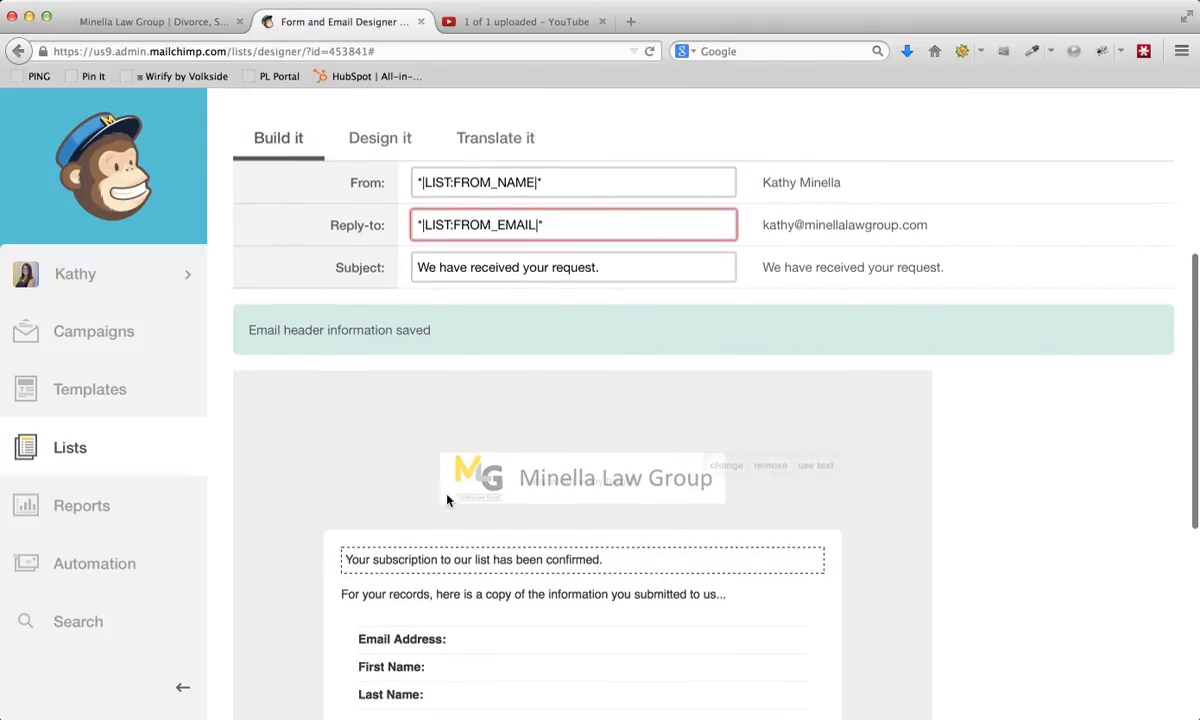
{"action": "scroll", "coordinate": [484, 378], "scroll_direction": "up", "scroll_amount": 2}
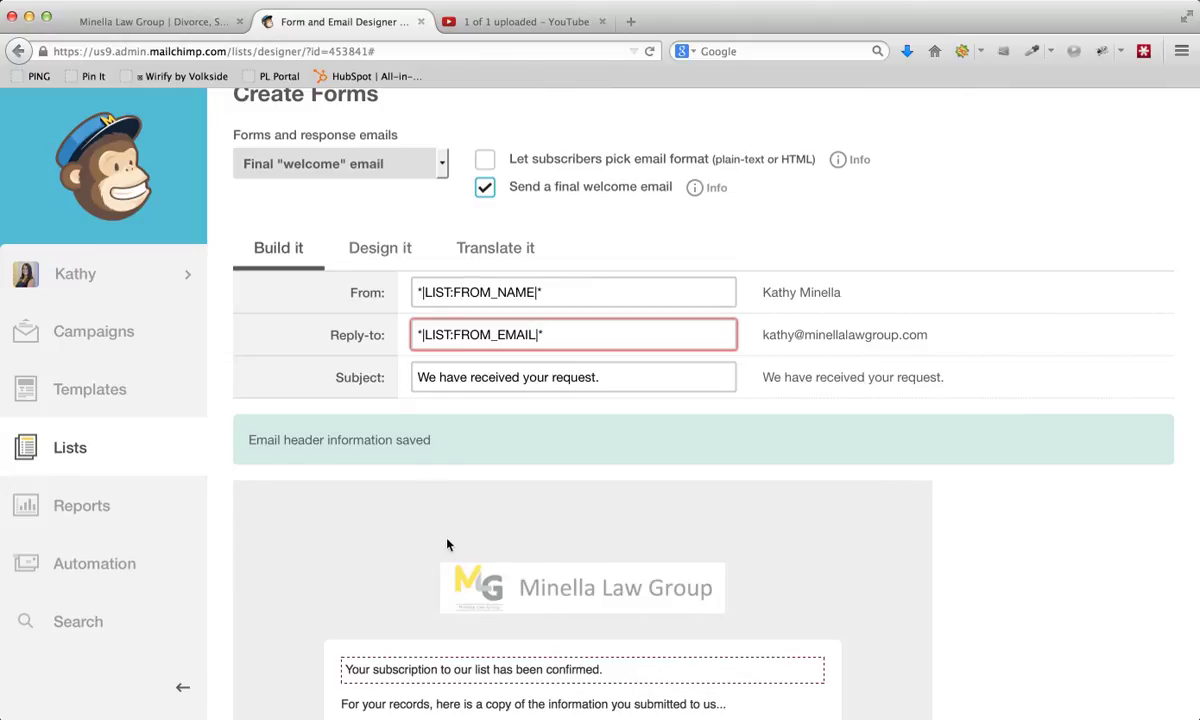
{"action": "left_click", "coordinate": [368, 250]}
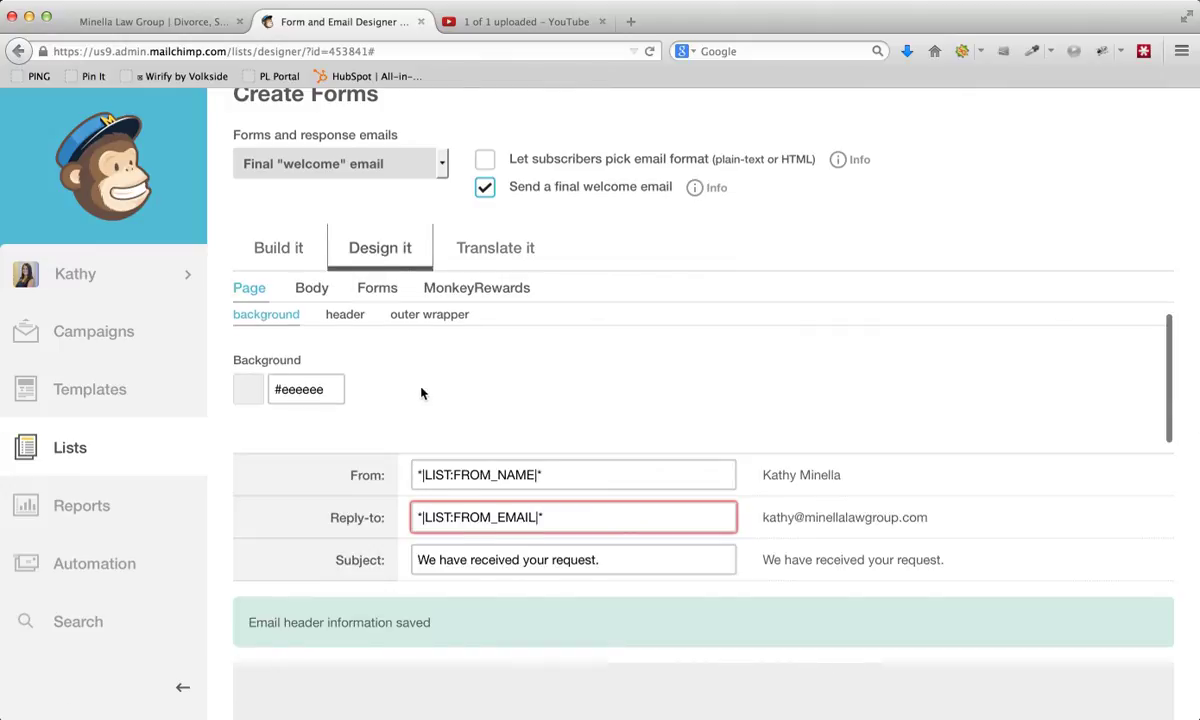
{"action": "double_click", "coordinate": [292, 388]}
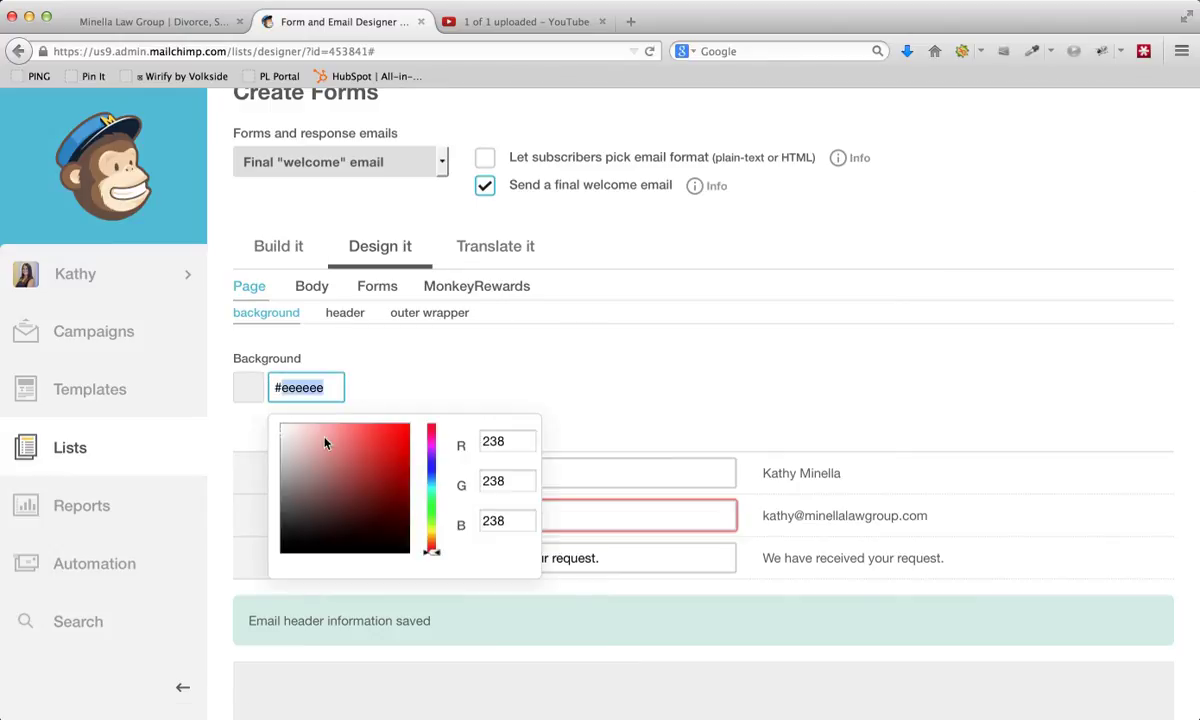
{"action": "left_click", "coordinate": [285, 428]}
{"action": "left_click", "coordinate": [283, 425]}
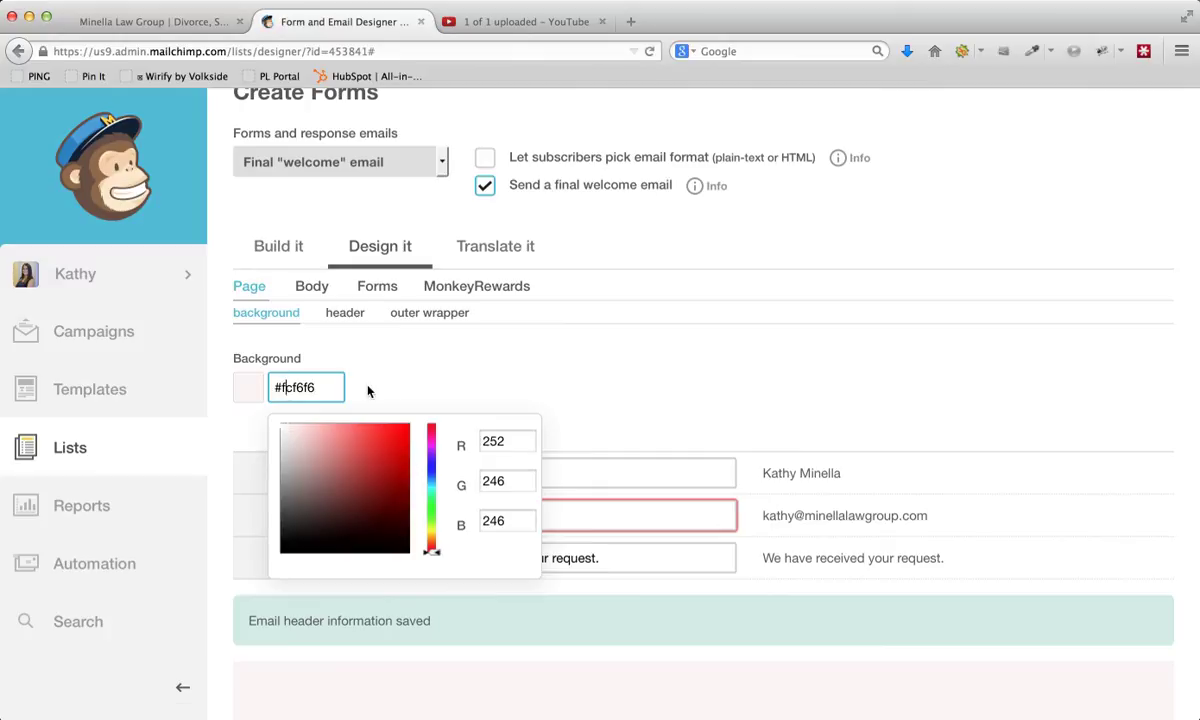
{"action": "key", "text": "BackSpace"}
{"action": "key", "text": "BackSpace"}
{"action": "key", "text": "BackSpace"}
{"action": "key", "text": "BackSpace"}
{"action": "key", "text": "BackSpace"}
{"action": "left_click", "coordinate": [408, 346]}
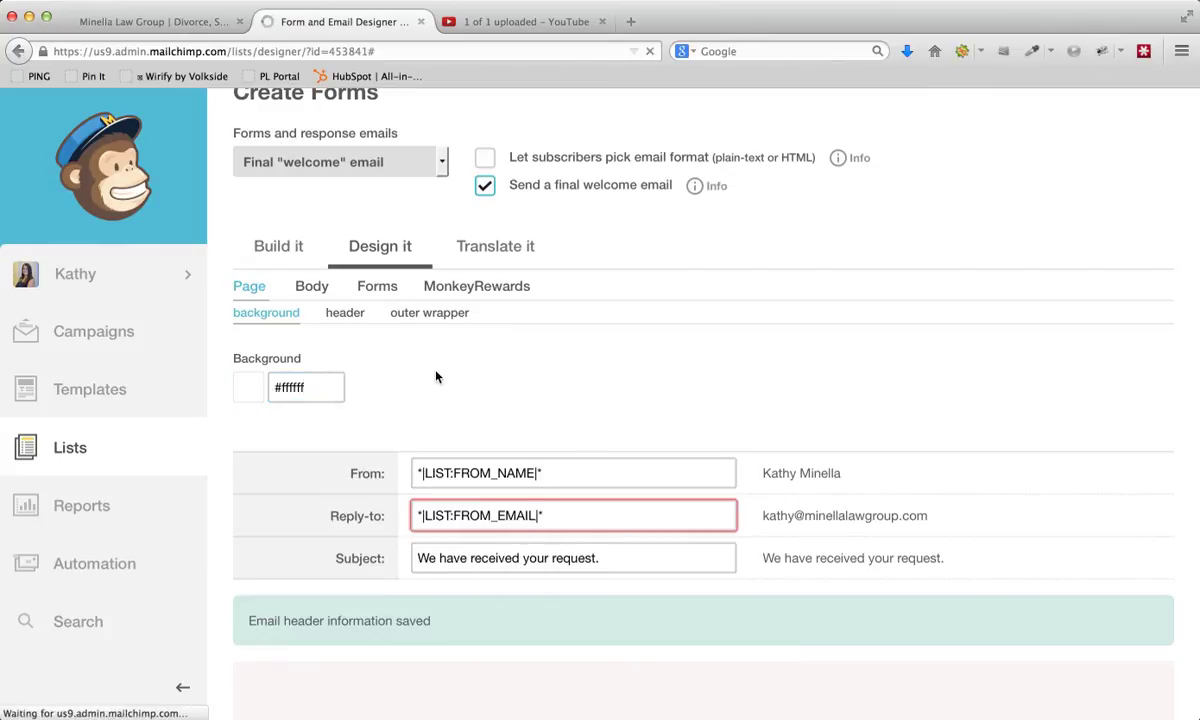
- Examine the welcome email preview with its centered logo and new page background
{"action": "scroll", "coordinate": [419, 408], "scroll_direction": "down", "scroll_amount": 3}
{"action": "scroll", "coordinate": [419, 408], "scroll_direction": "down", "scroll_amount": 5}
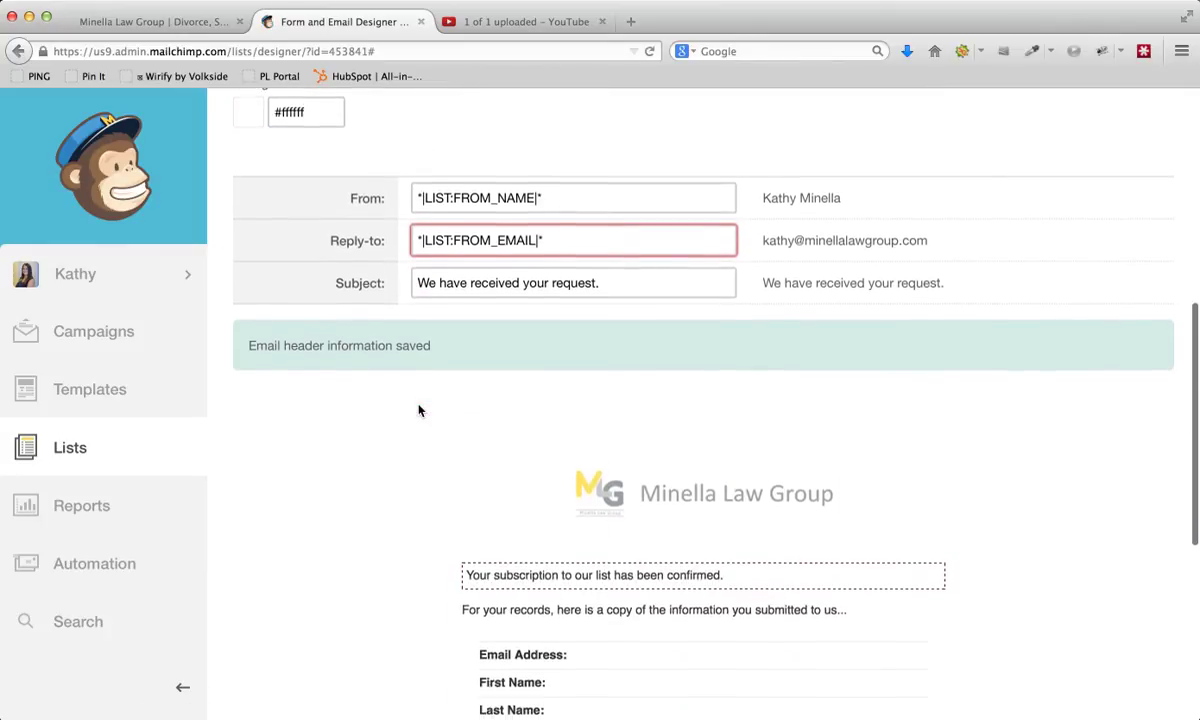
{"action": "scroll", "coordinate": [613, 400], "scroll_direction": "down", "scroll_amount": 2}
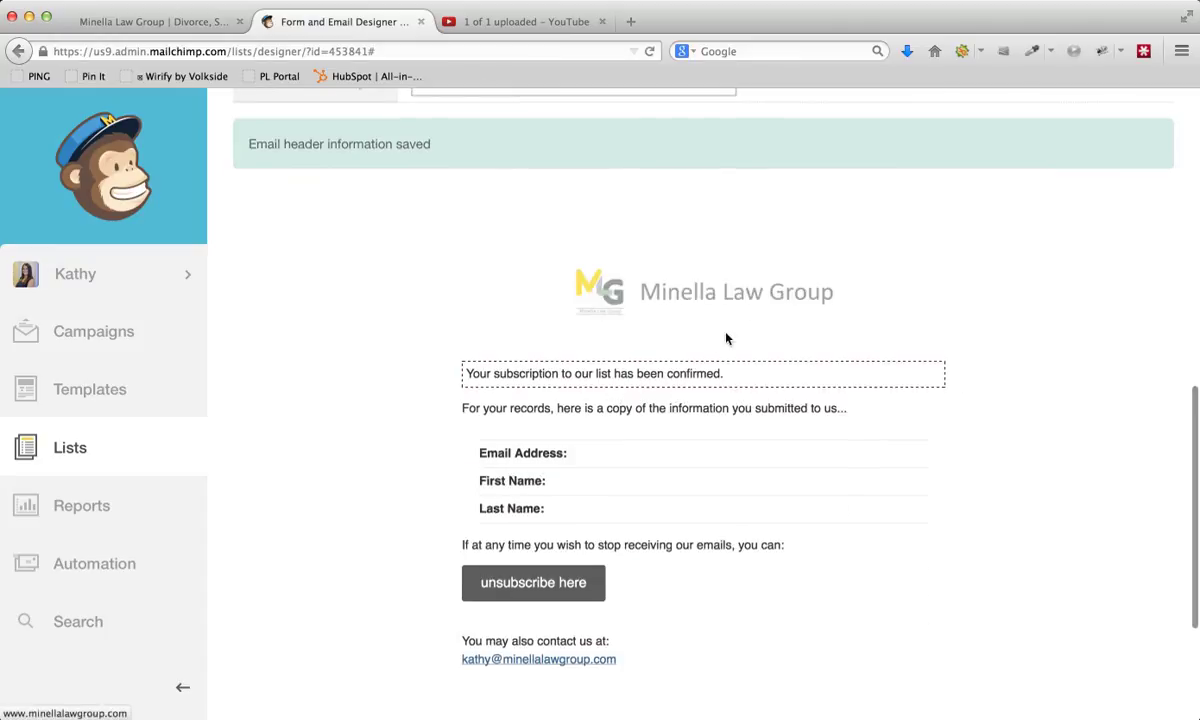
{"action": "scroll", "coordinate": [540, 354], "scroll_direction": "down", "scroll_amount": 4}
{"action": "scroll", "coordinate": [493, 352], "scroll_direction": "up", "scroll_amount": 10}
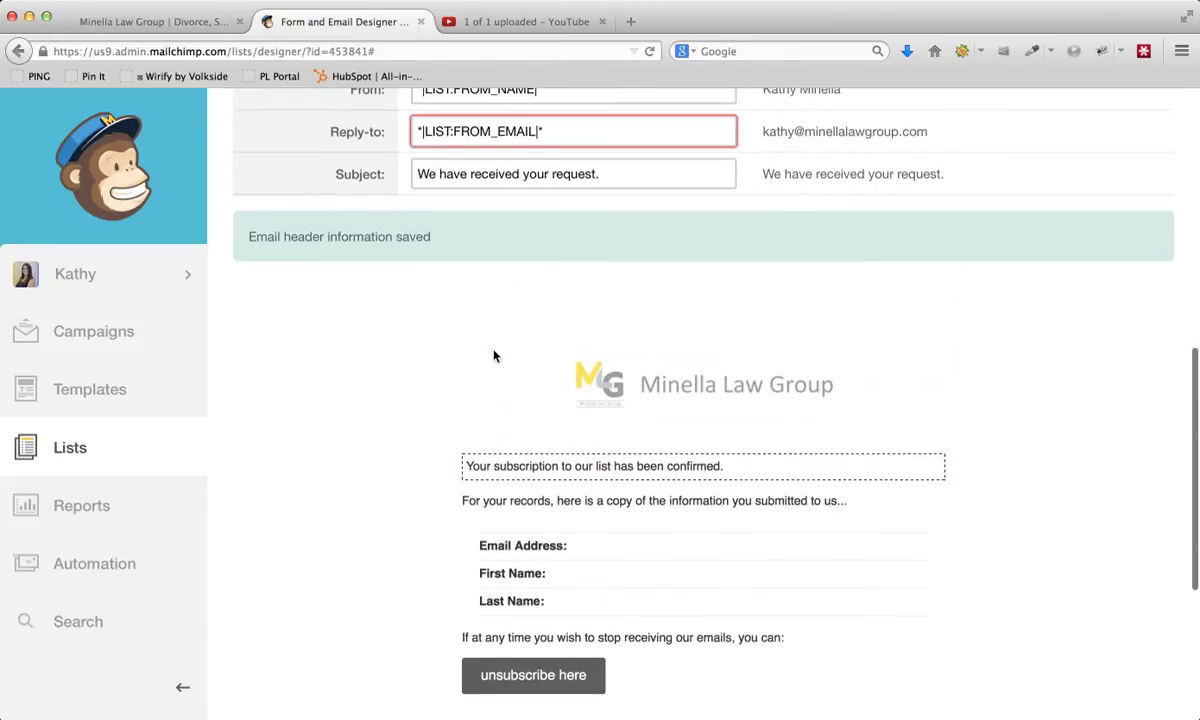
{"action": "scroll", "coordinate": [378, 297], "scroll_direction": "down", "scroll_amount": 10}
{"action": "scroll", "coordinate": [378, 297], "scroll_direction": "up", "scroll_amount": 15}
- Replace the subscription confirmation sentence in the email body with "We've received your request for a consultation and will get back to you shortly." and save it
{"action": "left_click", "coordinate": [276, 398]}
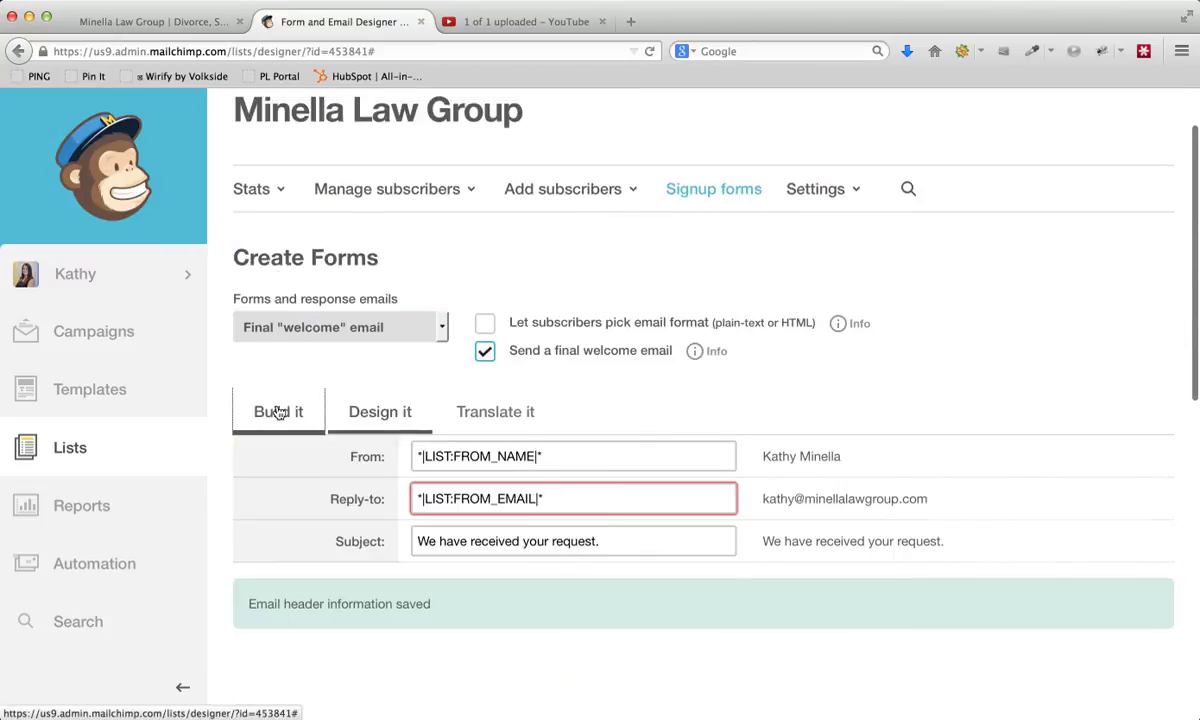
{"action": "scroll", "coordinate": [383, 400], "scroll_direction": "down", "scroll_amount": 3}
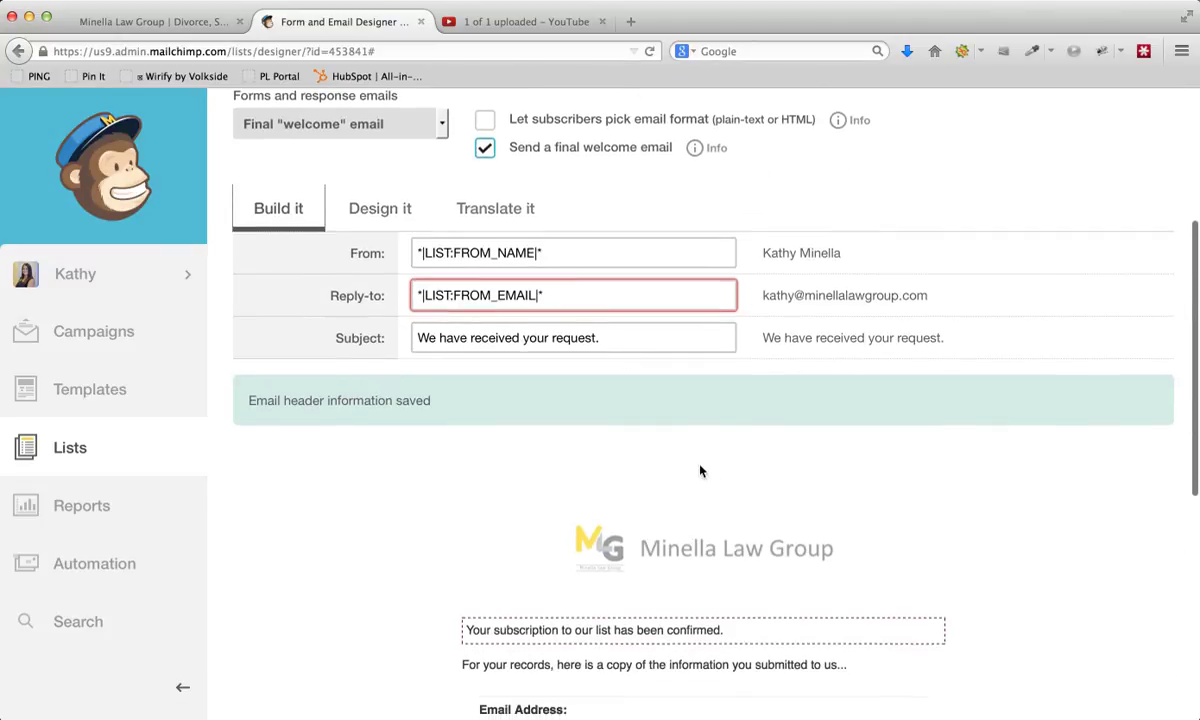
{"action": "scroll", "coordinate": [664, 471], "scroll_direction": "down", "scroll_amount": 3}
{"action": "mouse_move", "coordinate": [580, 517]}
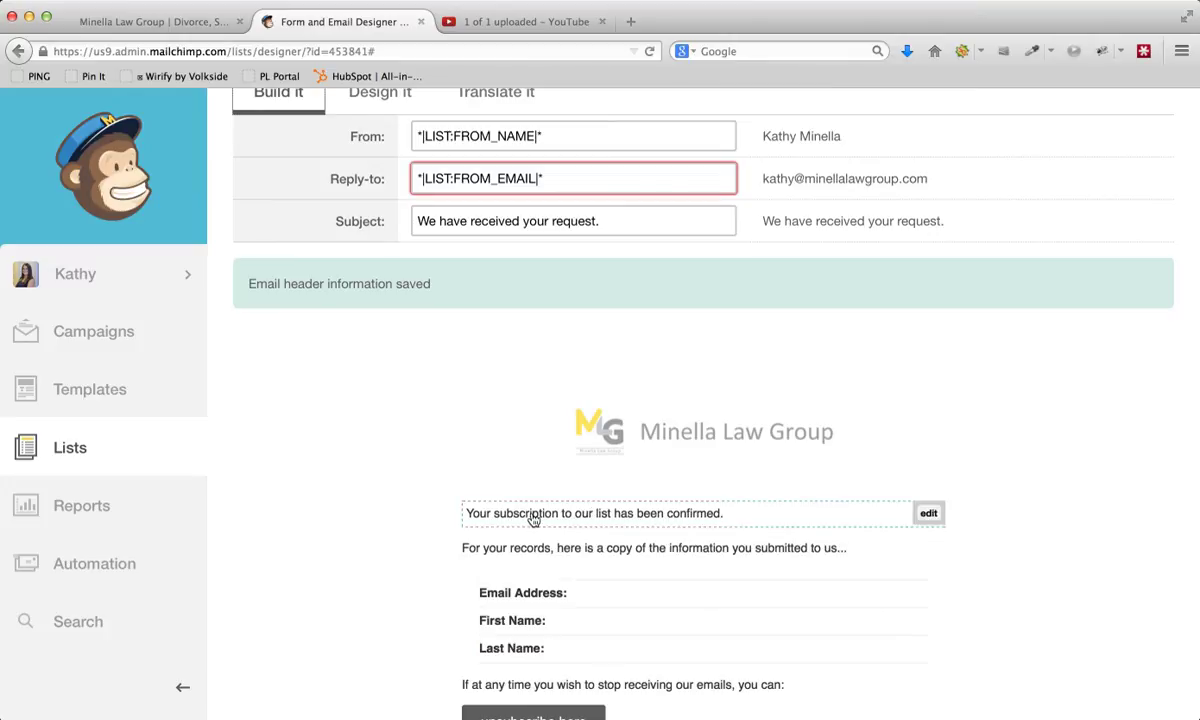
{"action": "left_click", "coordinate": [533, 519]}
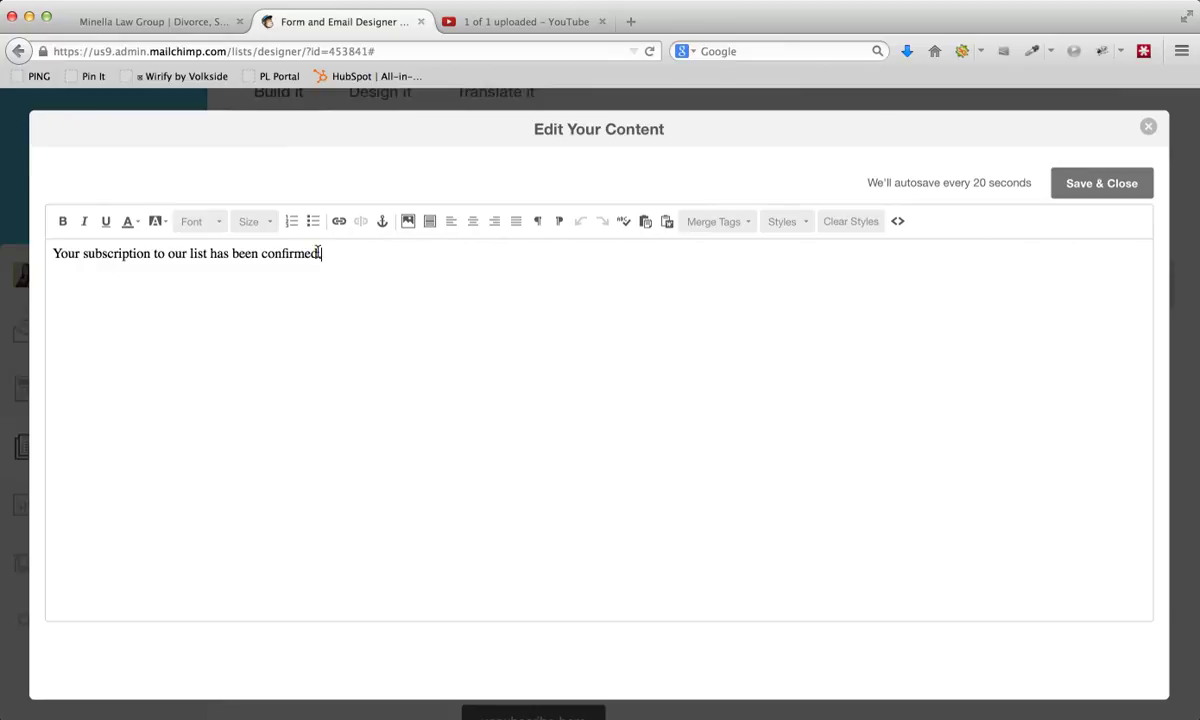
{"action": "left_click_drag", "start_coordinate": [320, 253], "coordinate": [77, 241]}
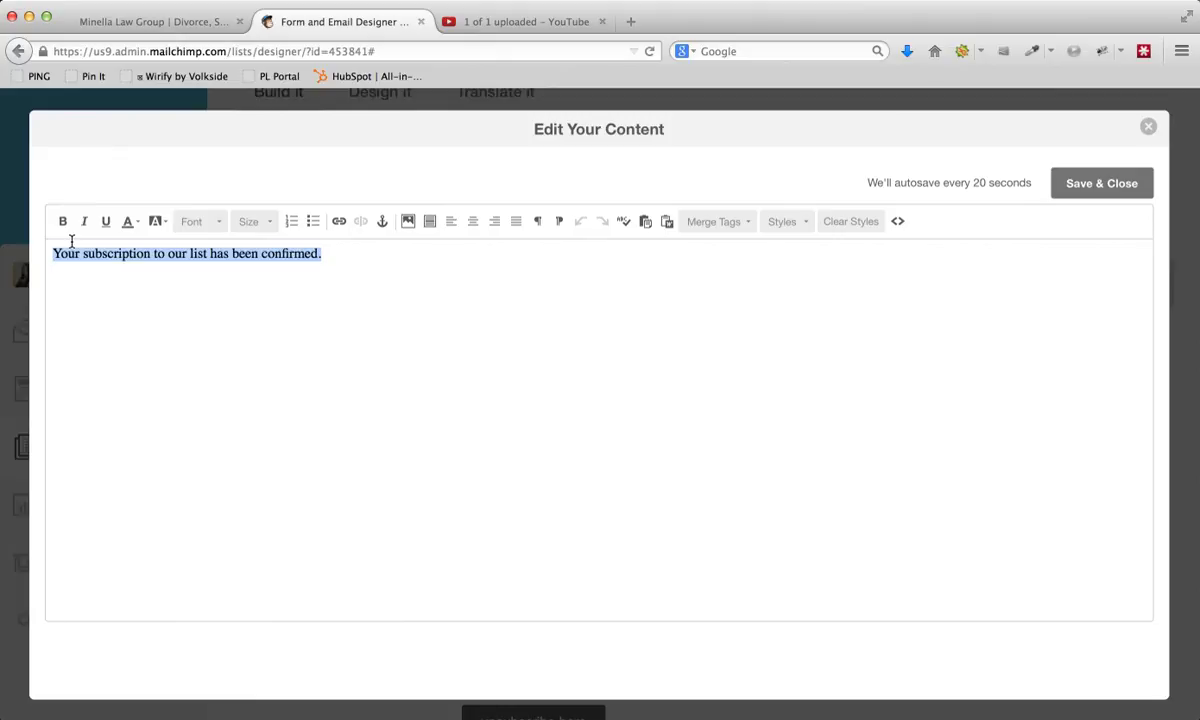
{"action": "type", "text": "We've r"}
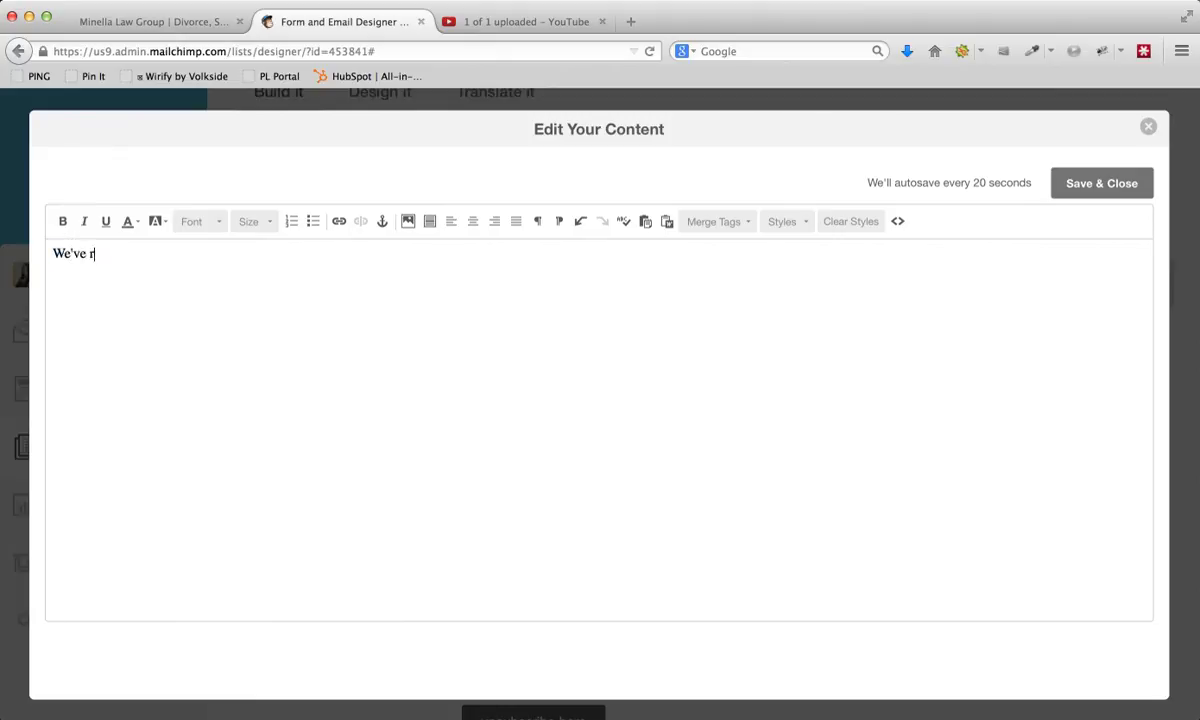
{"action": "type", "text": "eceived your request for a consultation and will get back to you shortly."}
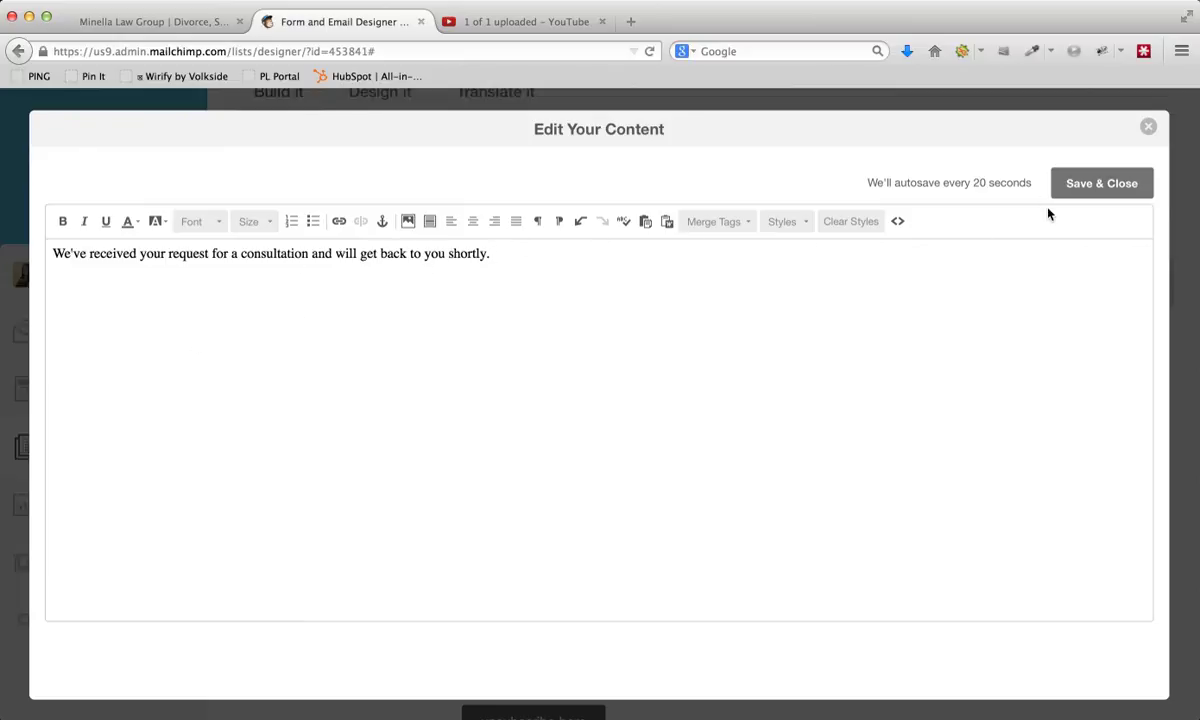
{"action": "left_click", "coordinate": [1103, 184]}
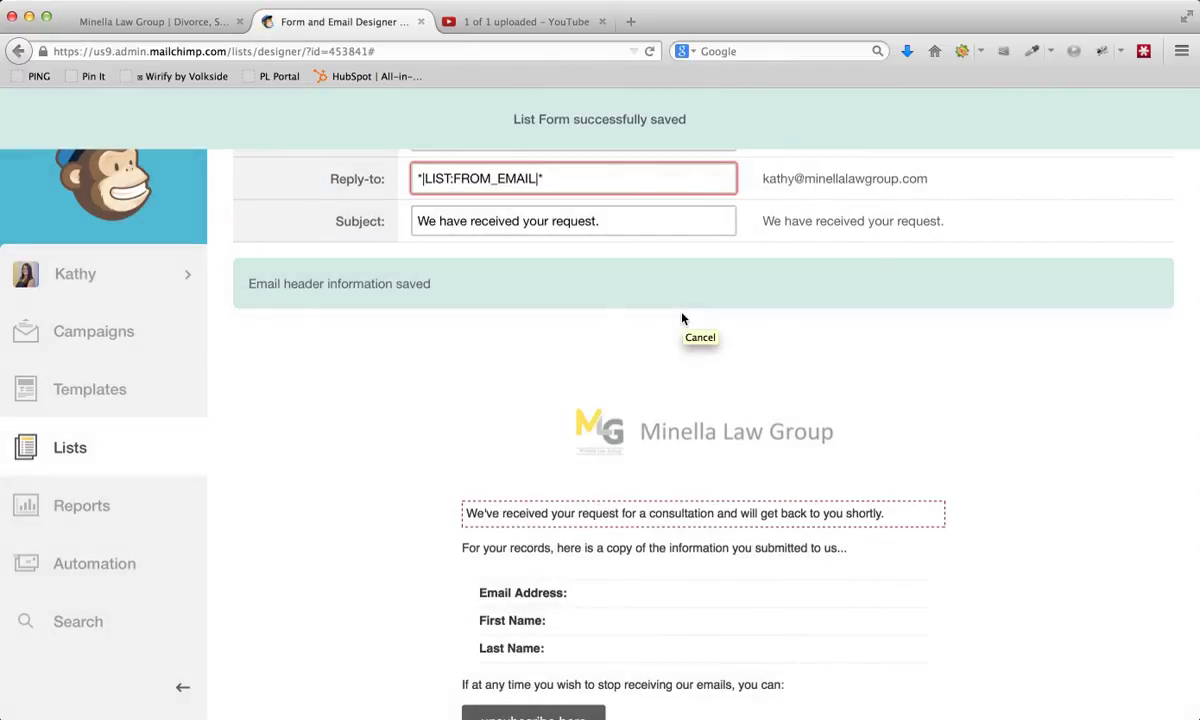
{"action": "scroll", "coordinate": [477, 364], "scroll_direction": "down", "scroll_amount": 1}
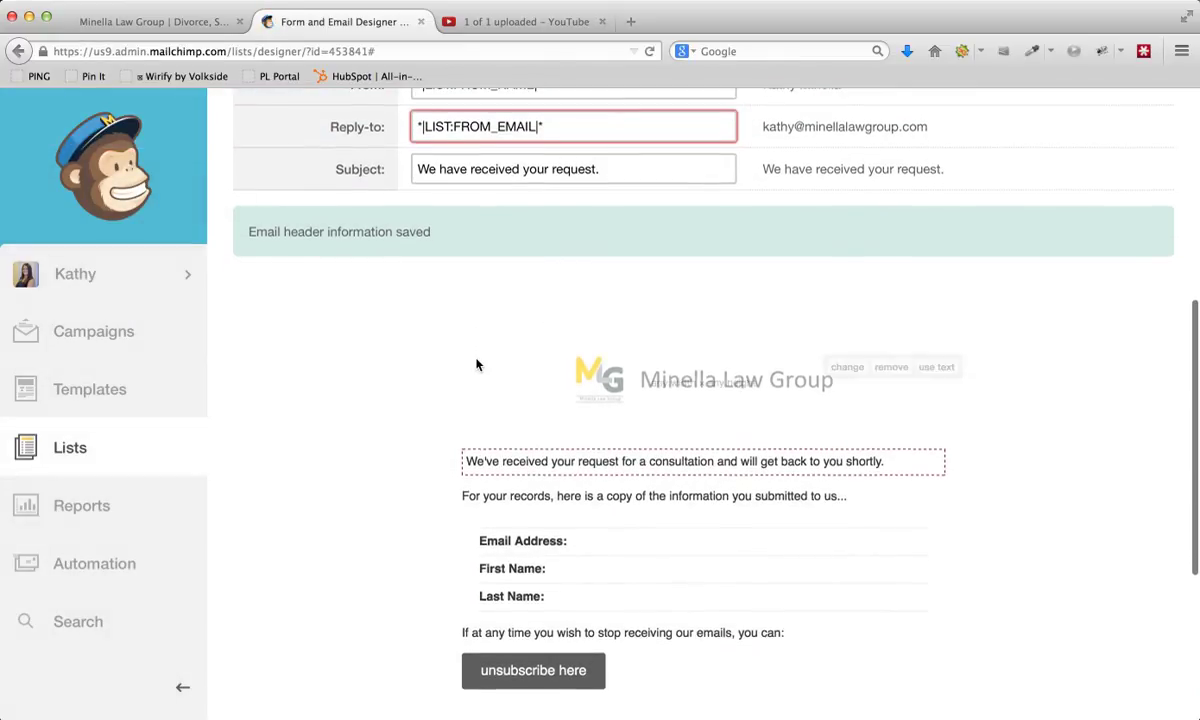
{"action": "scroll", "coordinate": [477, 364], "scroll_direction": "down", "scroll_amount": 1}
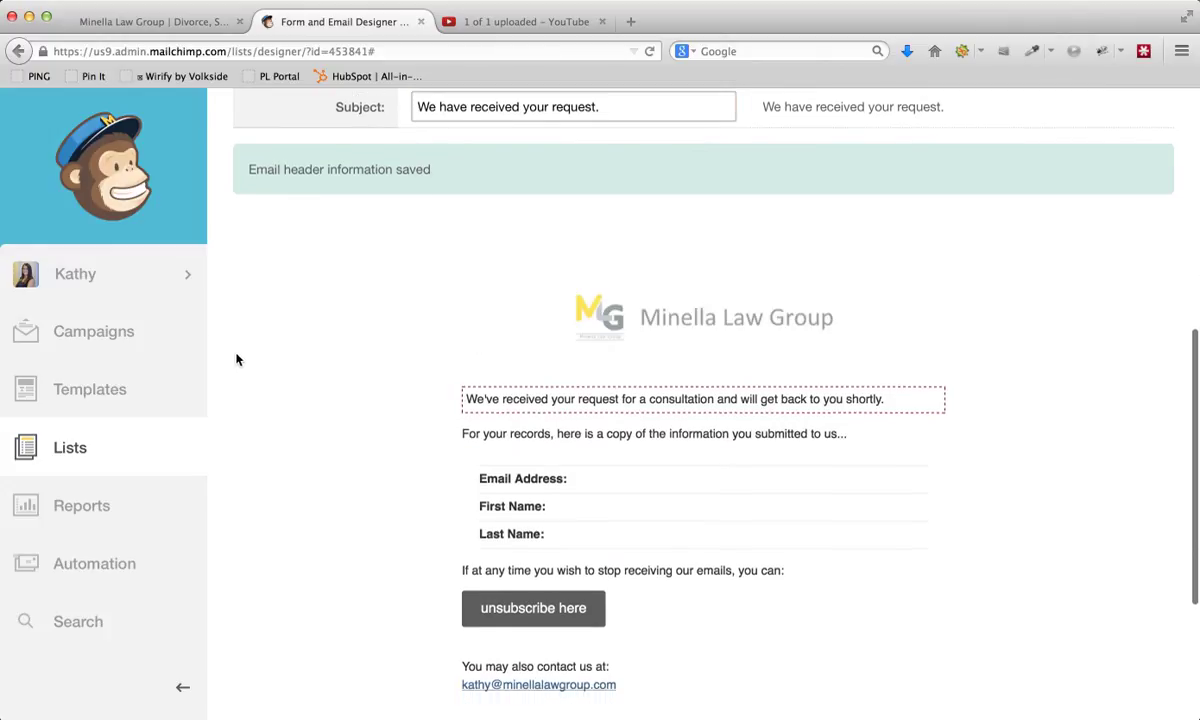
- Review the finished welcome email, checking its sender, reply-to and subject fields, logo header, message text and footer
{"action": "scroll", "coordinate": [239, 358], "scroll_direction": "down", "scroll_amount": 3}
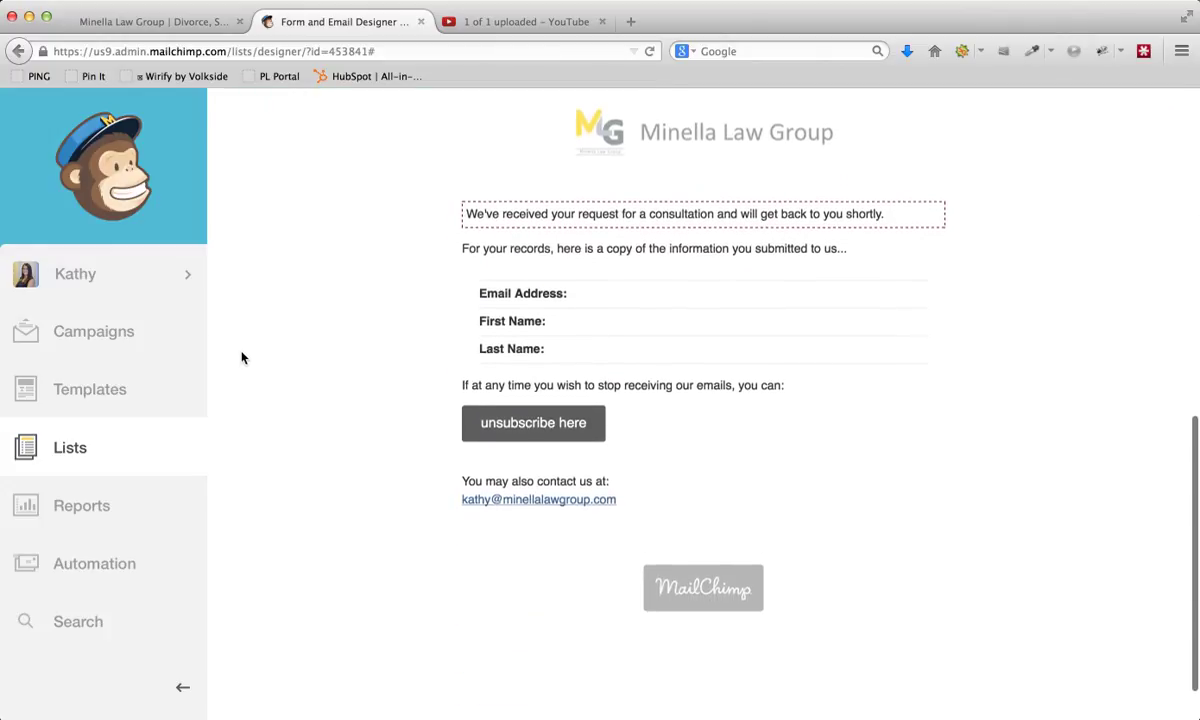
{"action": "scroll", "coordinate": [241, 358], "scroll_direction": "up", "scroll_amount": 10}
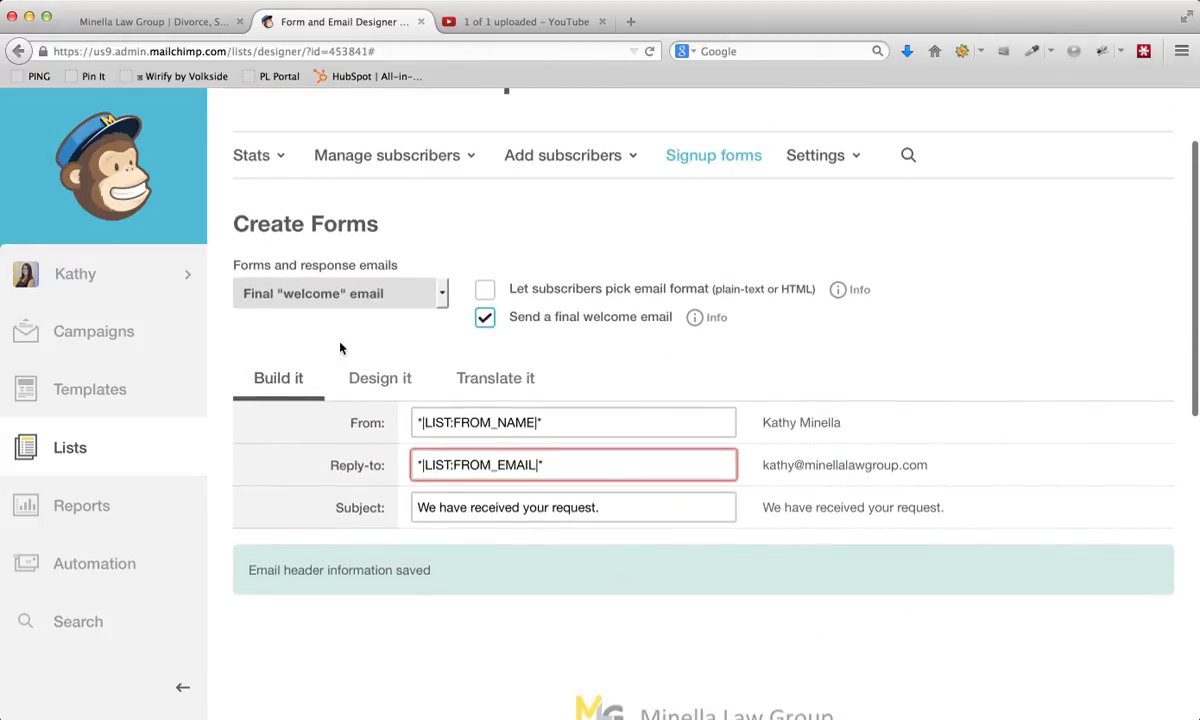
{"action": "scroll", "coordinate": [802, 328], "scroll_direction": "down", "scroll_amount": 8}
{"action": "scroll", "coordinate": [802, 328], "scroll_direction": "down", "scroll_amount": 3}
{"action": "scroll", "coordinate": [802, 328], "scroll_direction": "up", "scroll_amount": 6}
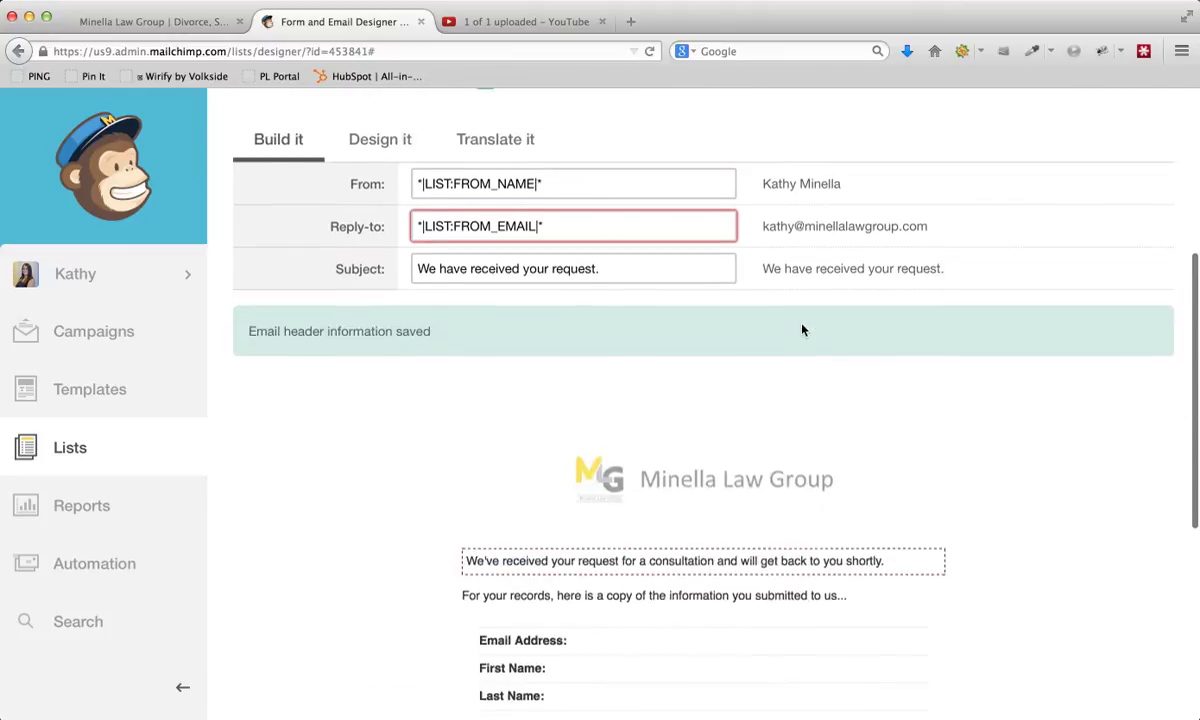
{"action": "scroll", "coordinate": [790, 330], "scroll_direction": "up", "scroll_amount": 4}
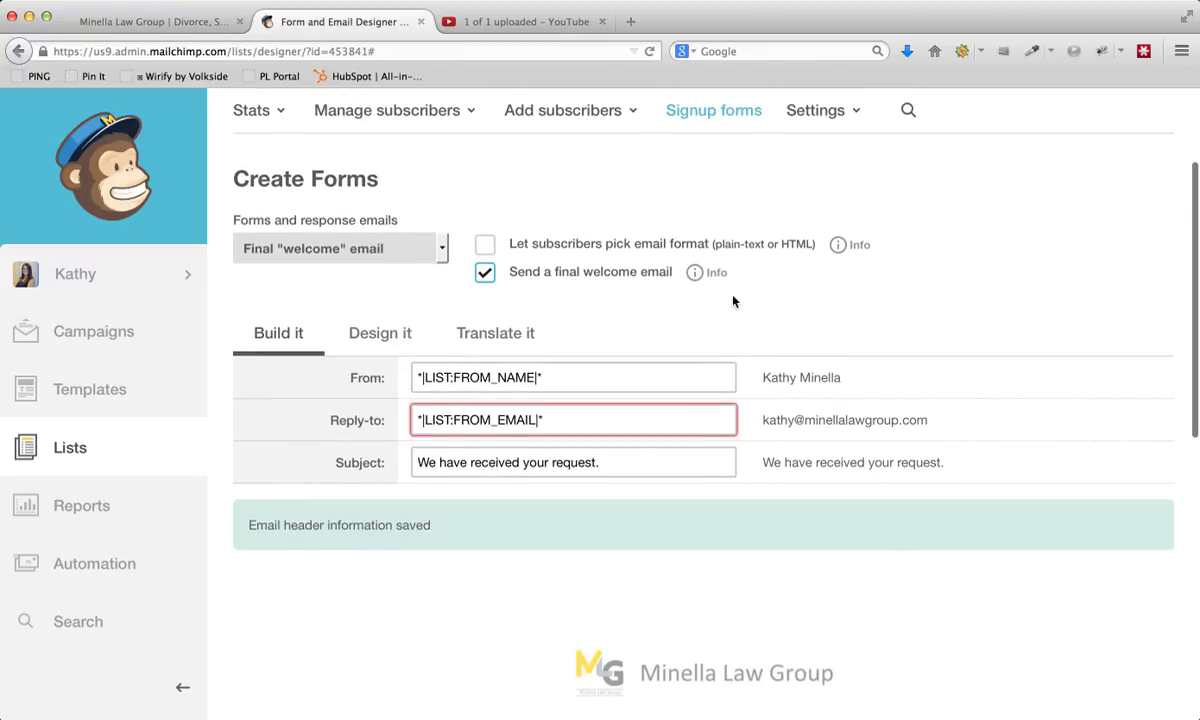
{"action": "scroll", "coordinate": [733, 301], "scroll_direction": "down", "scroll_amount": 8}
{"action": "scroll", "coordinate": [733, 297], "scroll_direction": "up", "scroll_amount": 10}
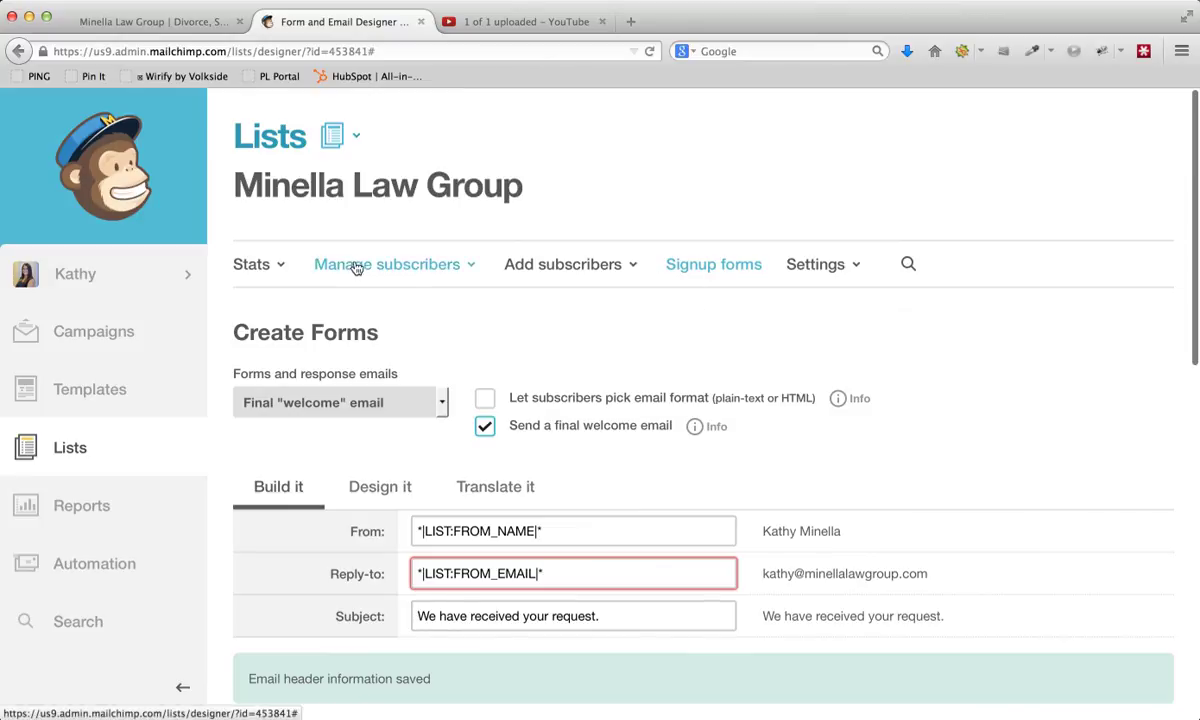
{"action": "scroll", "coordinate": [475, 470], "scroll_direction": "down", "scroll_amount": 3}
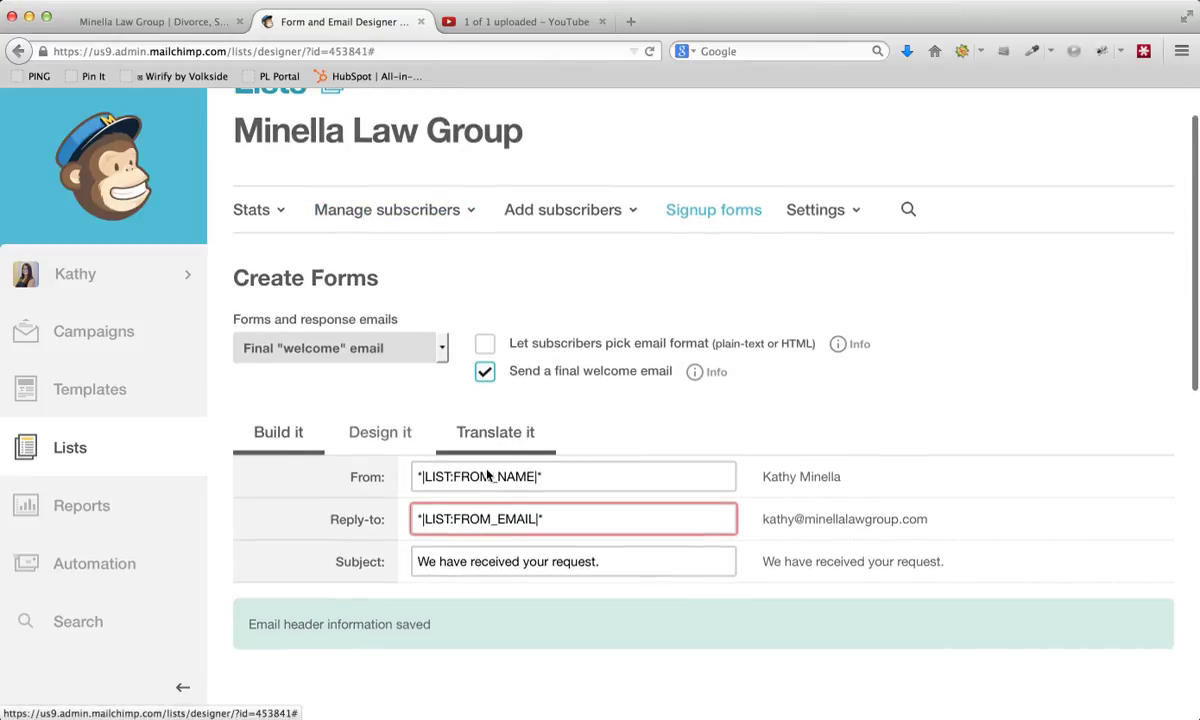
- Leave the form designer and open the overview of all subscriber lists
{"action": "left_click", "coordinate": [110, 455]}
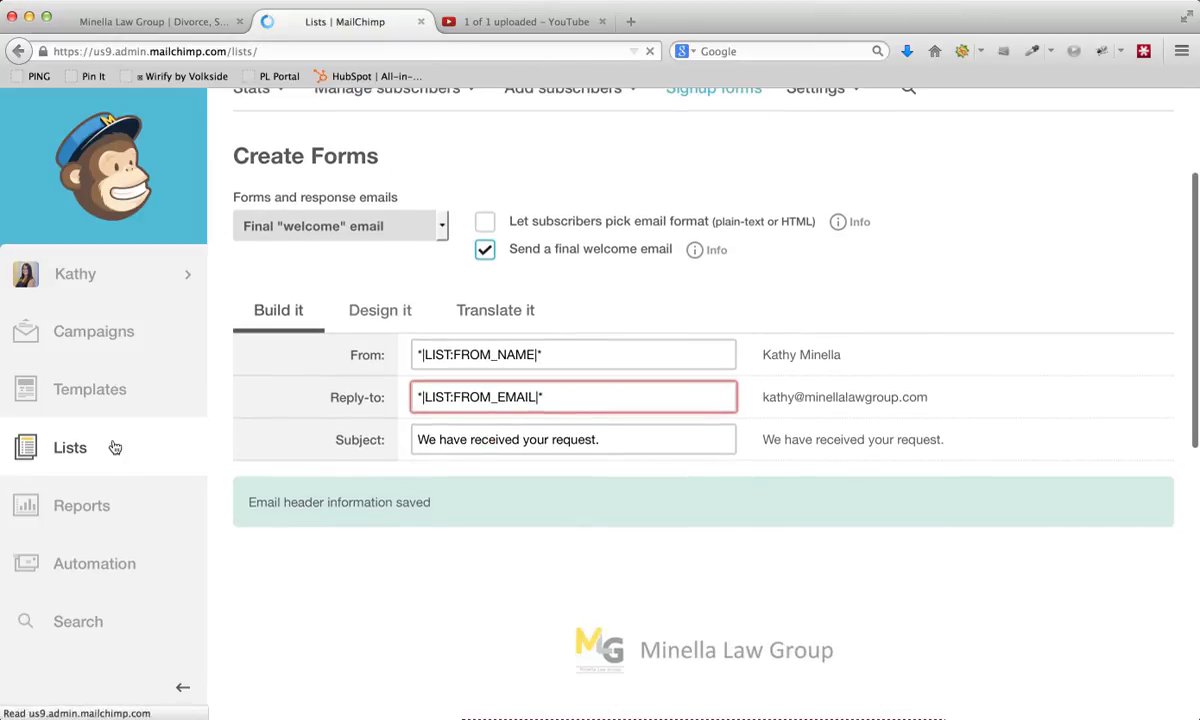